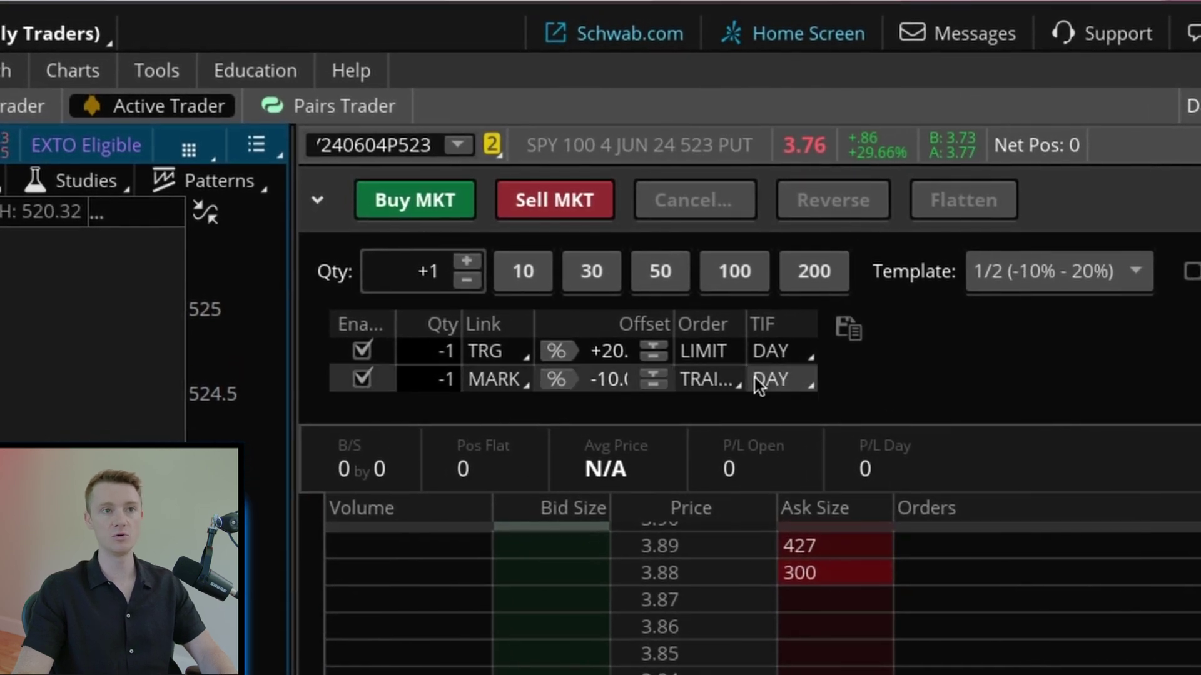
# Keep the bracket's stop leg order type as a trailing stop.
pyautogui.click(693, 380)
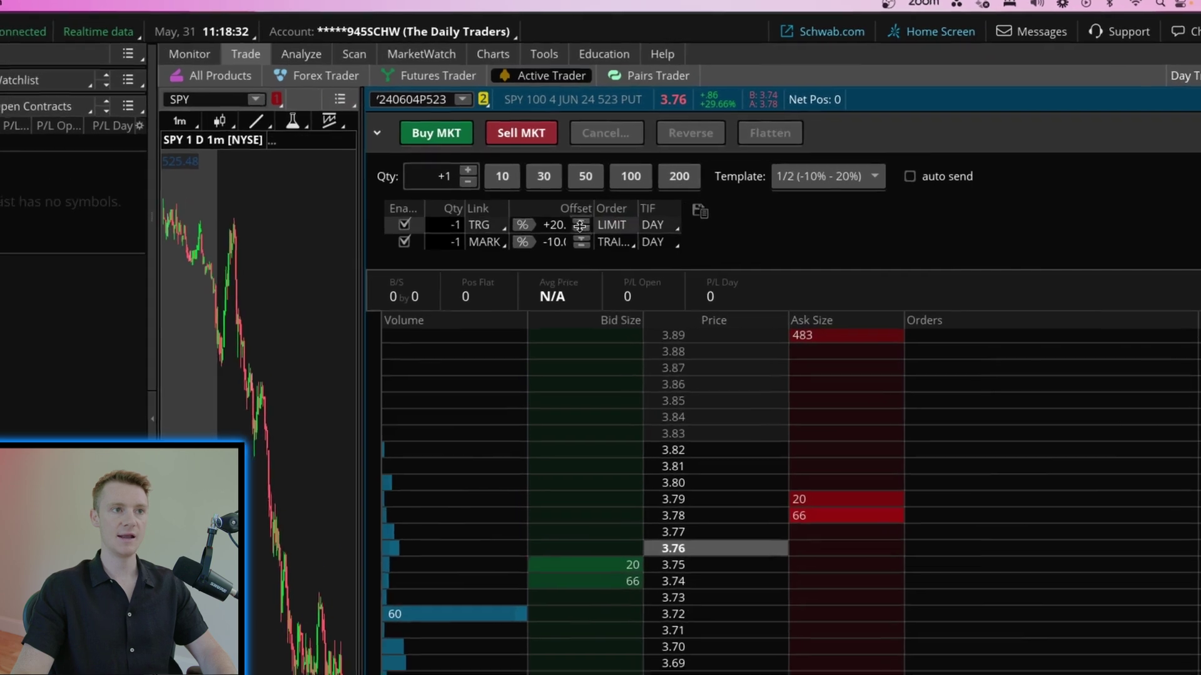
pyautogui.click(597, 242)
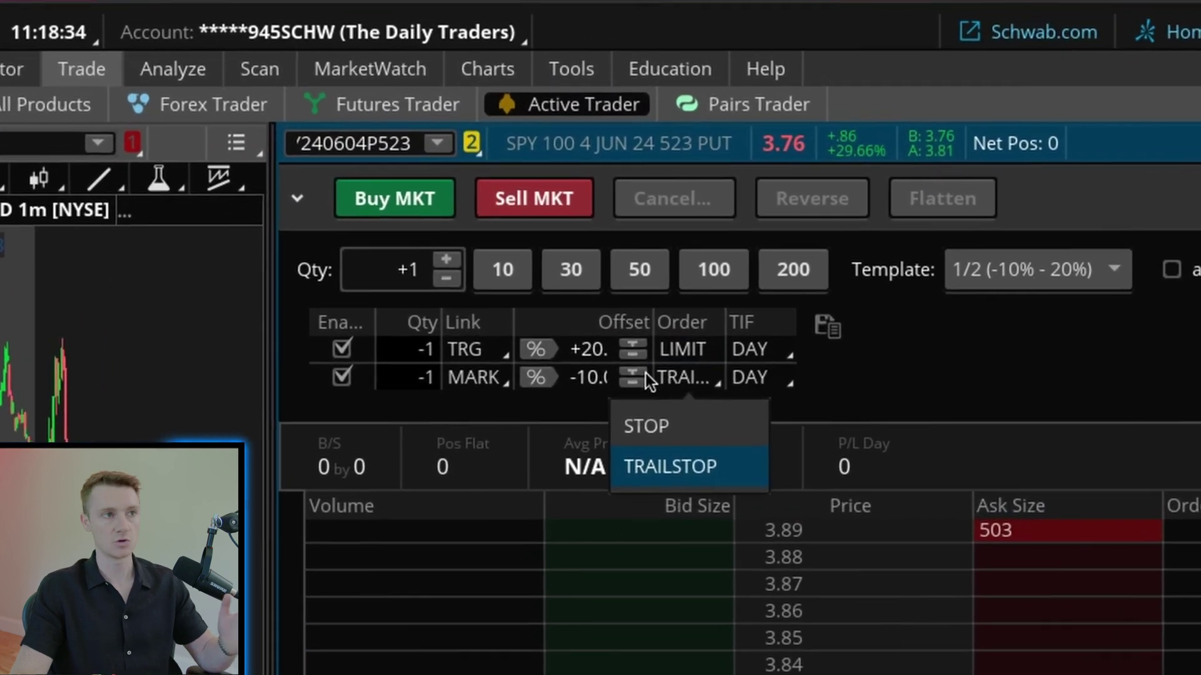
pyautogui.click(576, 375)
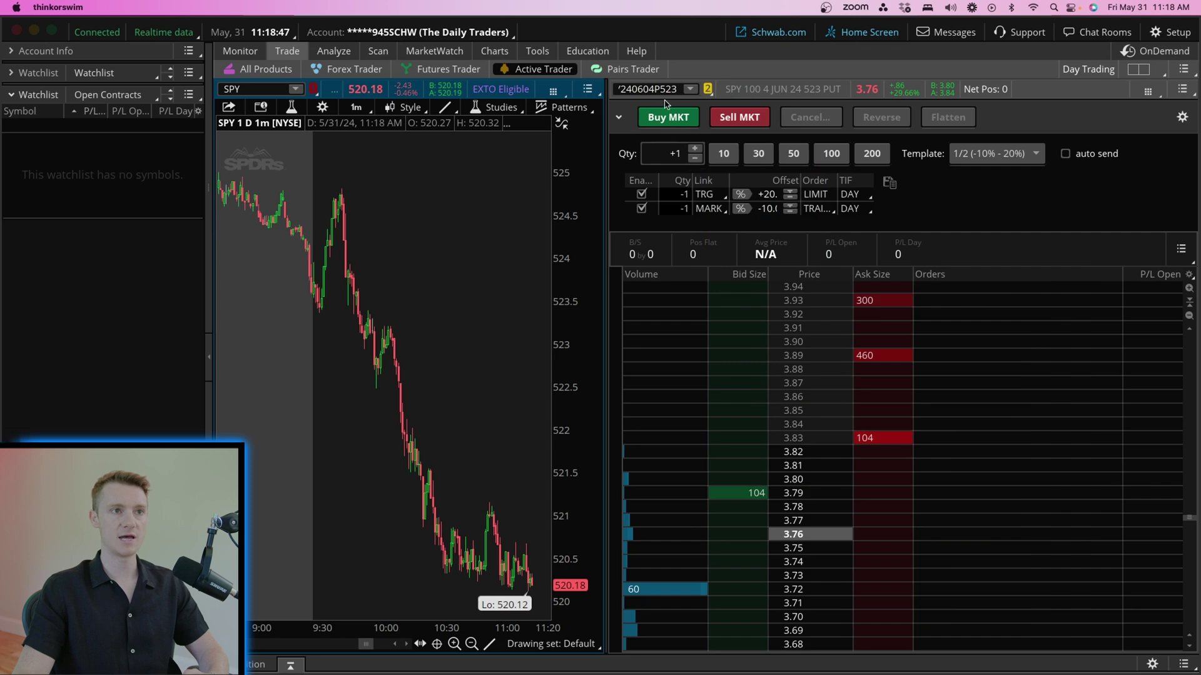
# Buy one SPY 523 put with the bracket, then bring the TRSTP and LMT lines into view.
pyautogui.click(1152, 652)
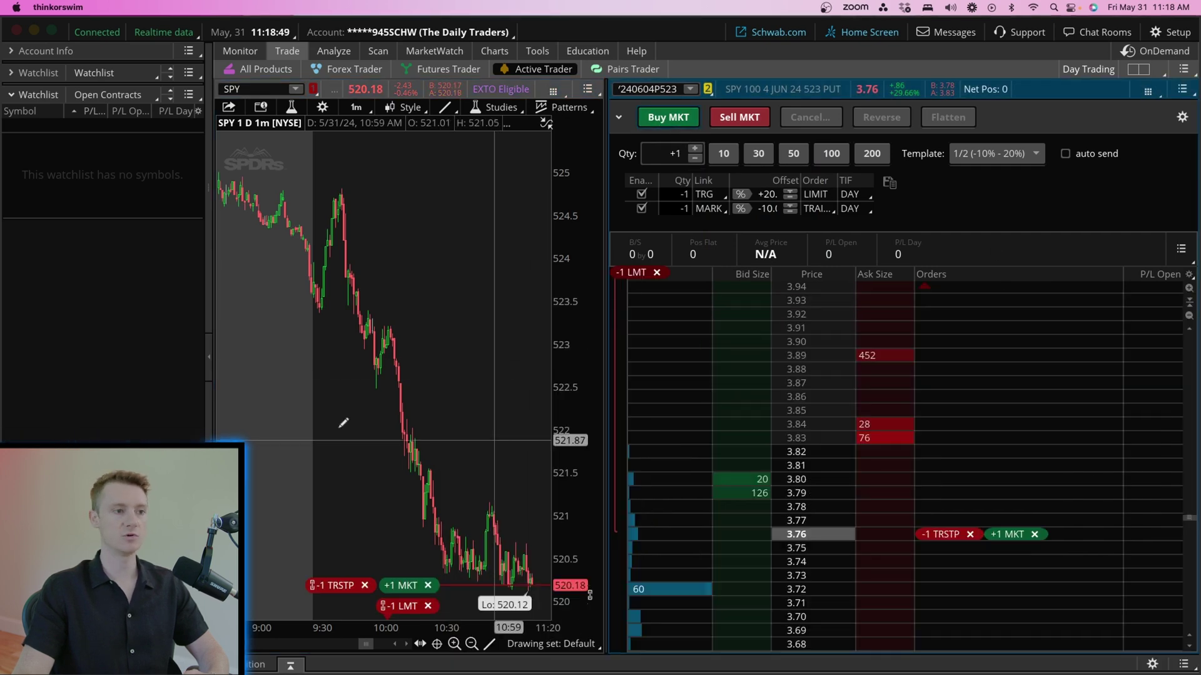
pyautogui.moveTo(344, 424); pyautogui.dragTo(548, 456)
pyautogui.click(545, 124)
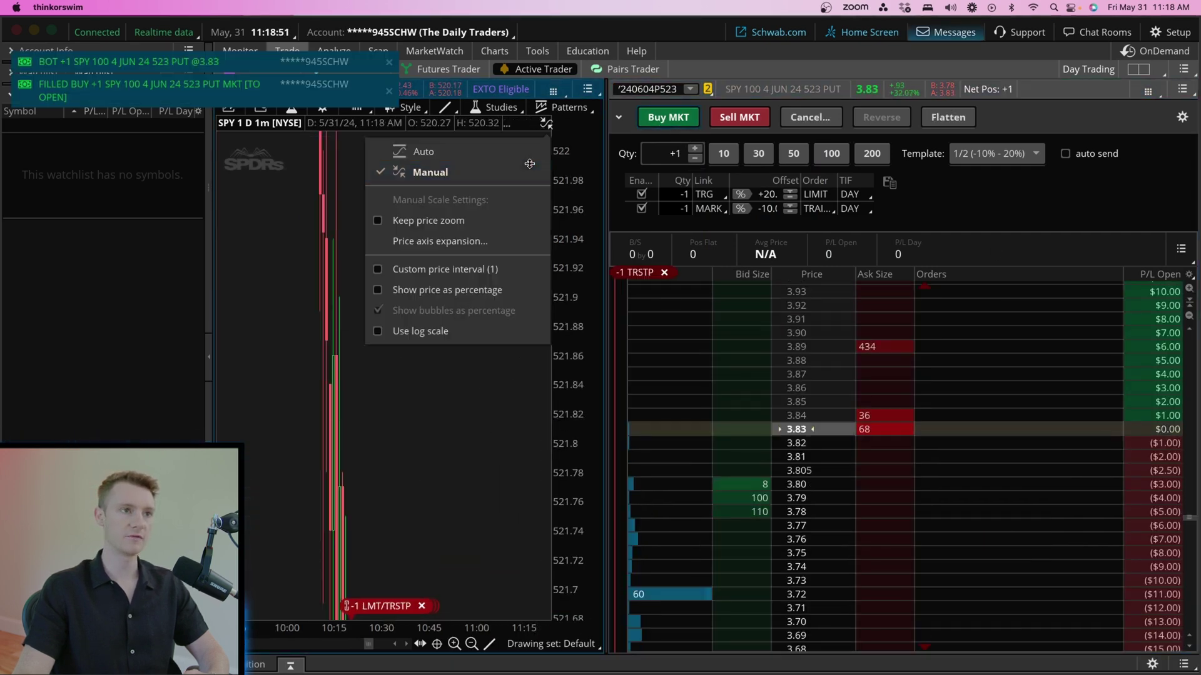
pyautogui.click(504, 154)
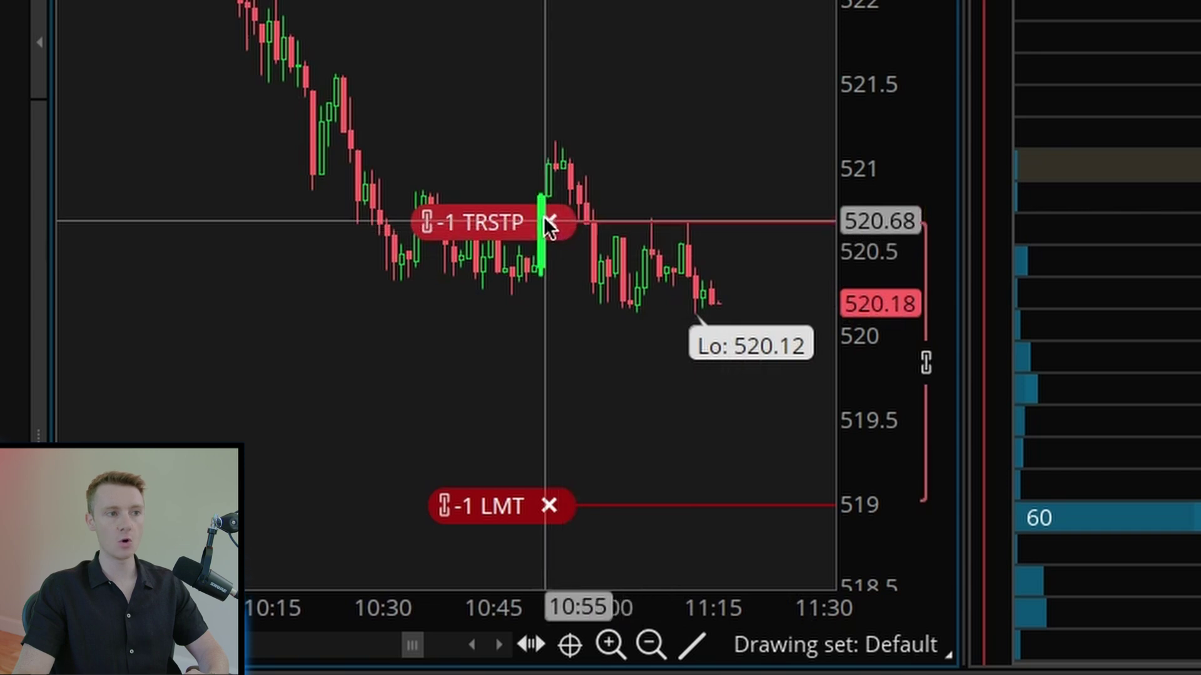
pyautogui.moveTo(549, 225); pyautogui.dragTo(532, 224)
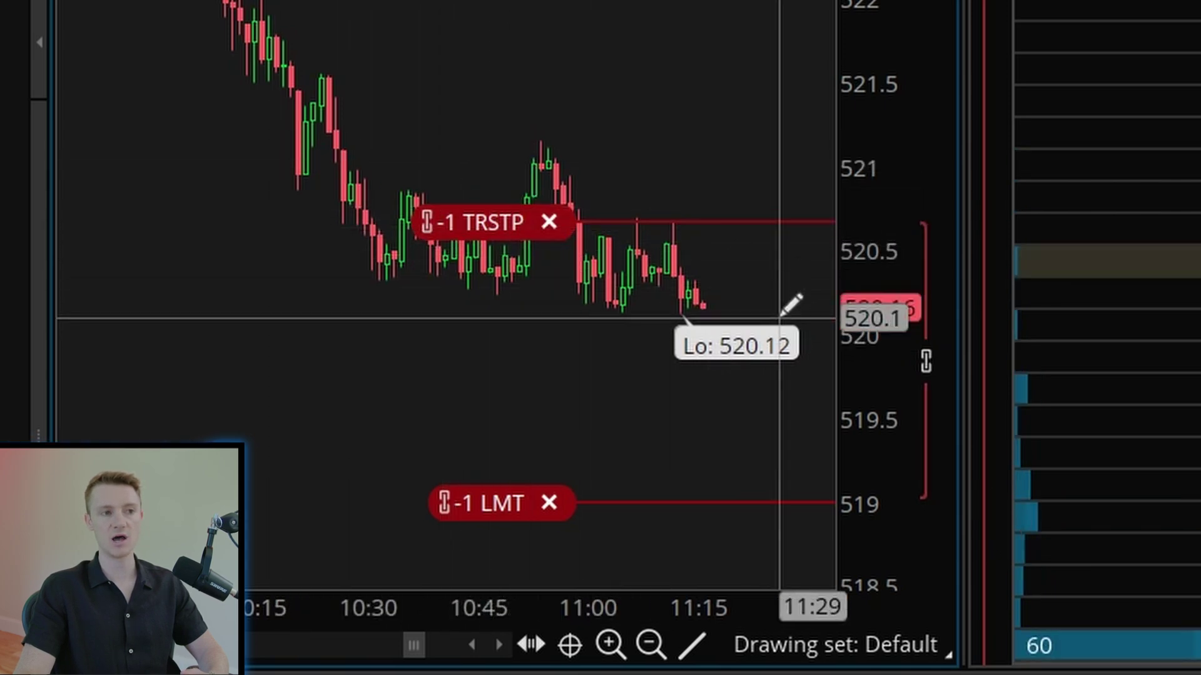
pyautogui.moveTo(676, 308); pyautogui.dragTo(657, 325)
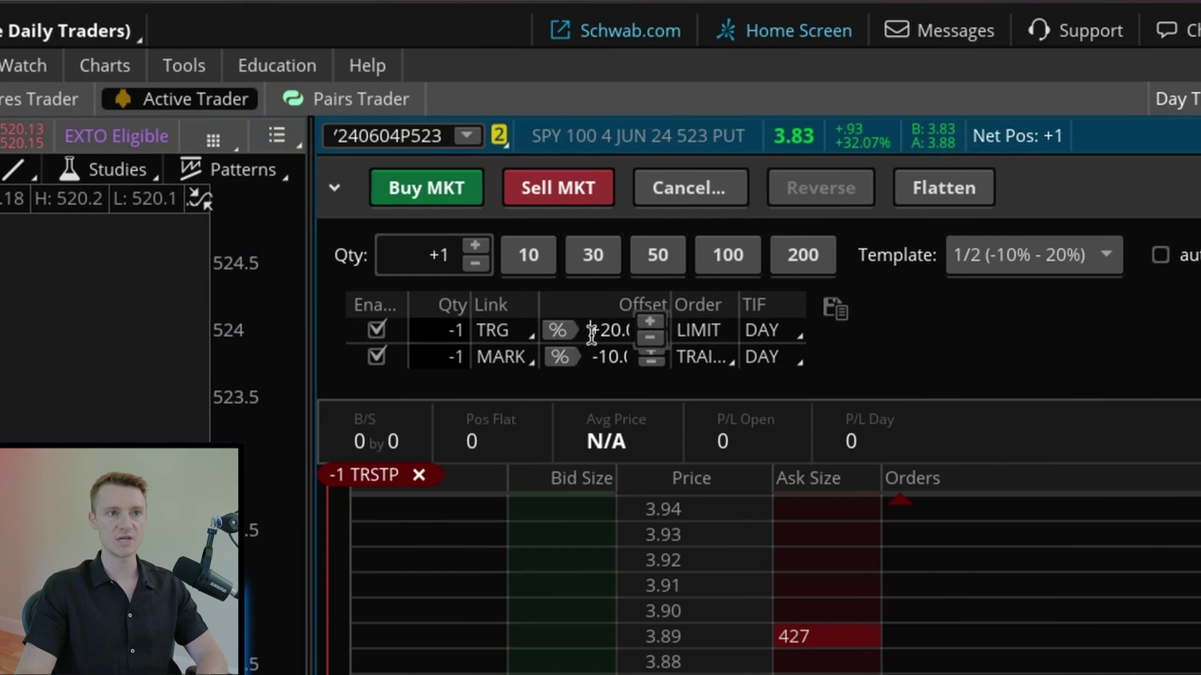
pyautogui.click(629, 292)
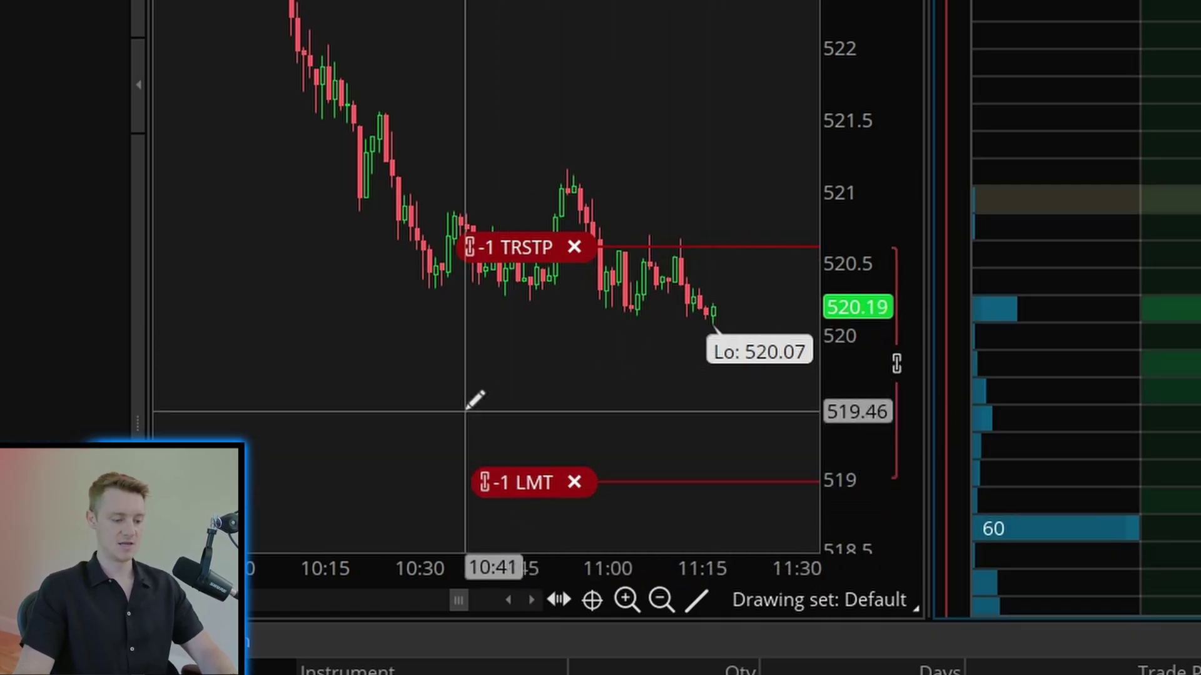
pyautogui.moveTo(359, 289); pyautogui.dragTo(817, 383)
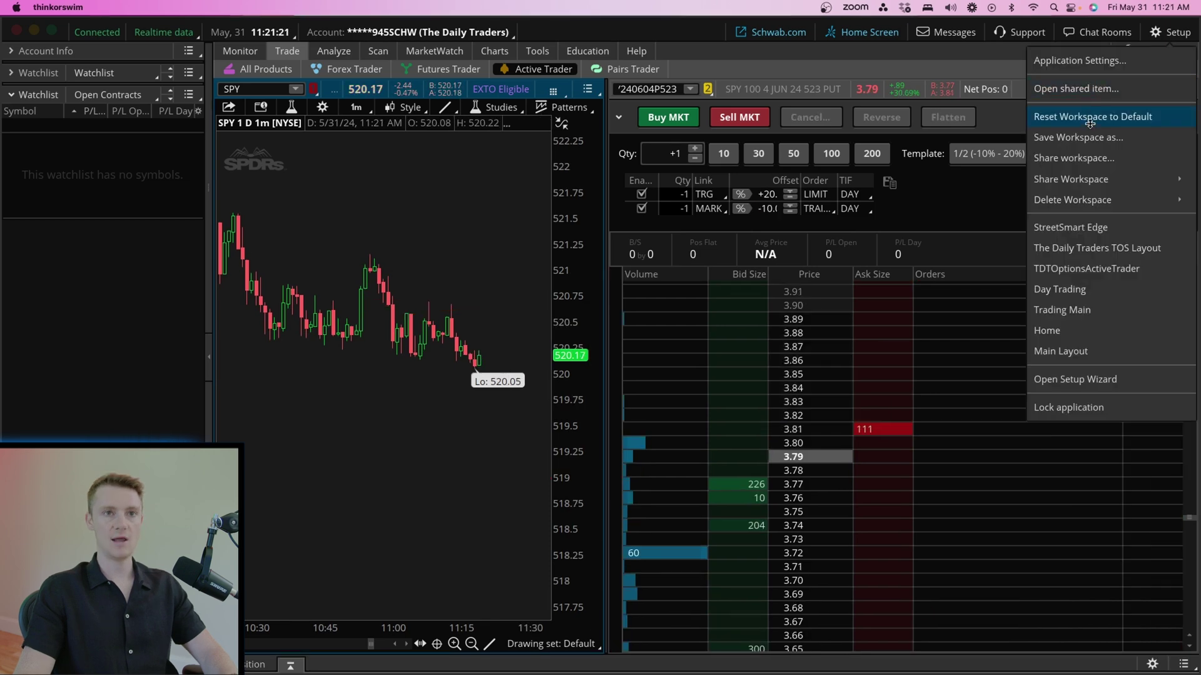
# Replace the default workspace name with 'The Daily Trader TOS'.
pyautogui.click(1107, 140)
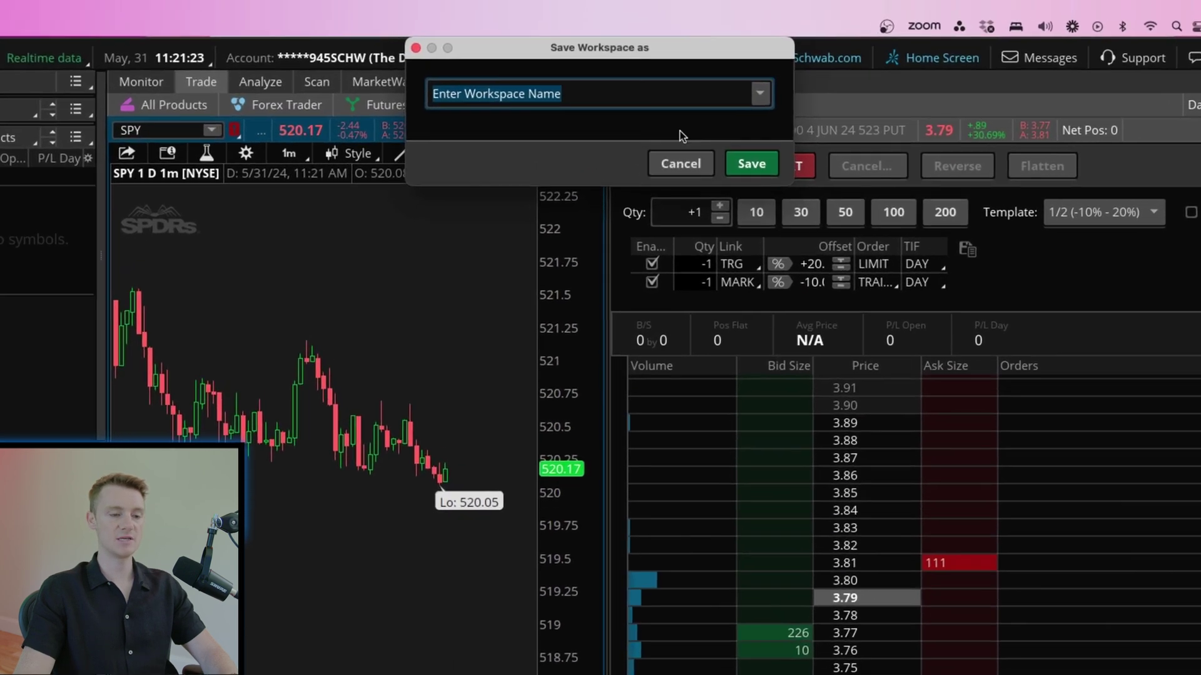
pyautogui.press('BackSpace')
pyautogui.write('The Dai')
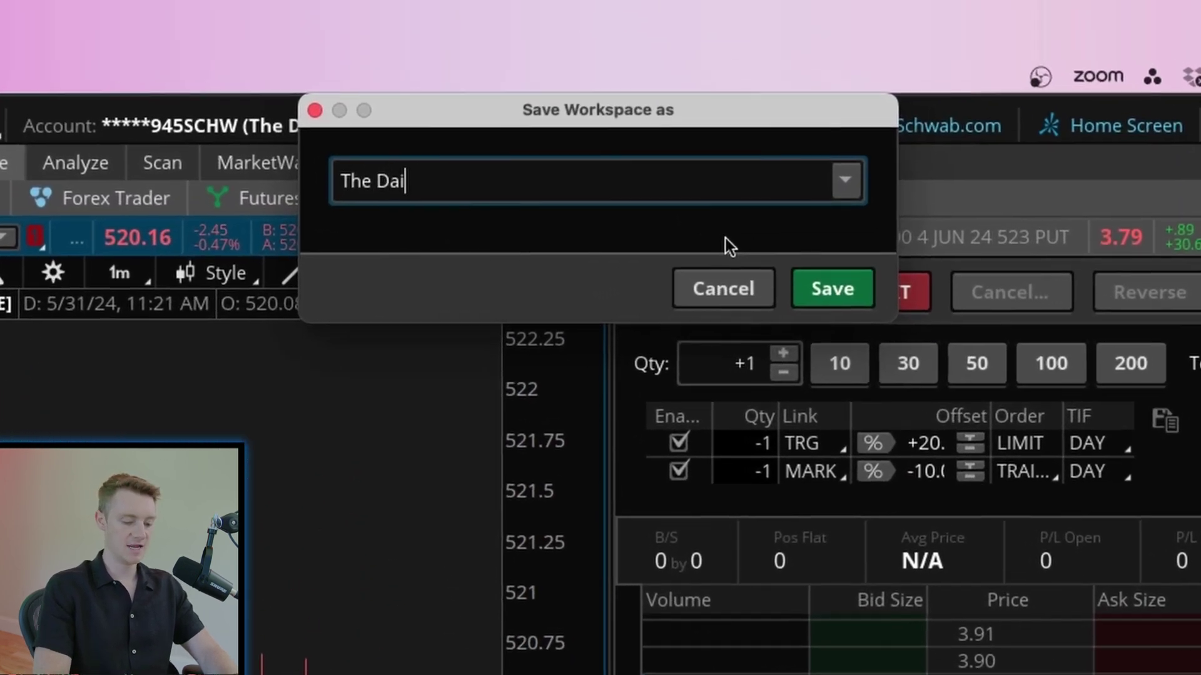
pyautogui.write('ly Trader TOS')
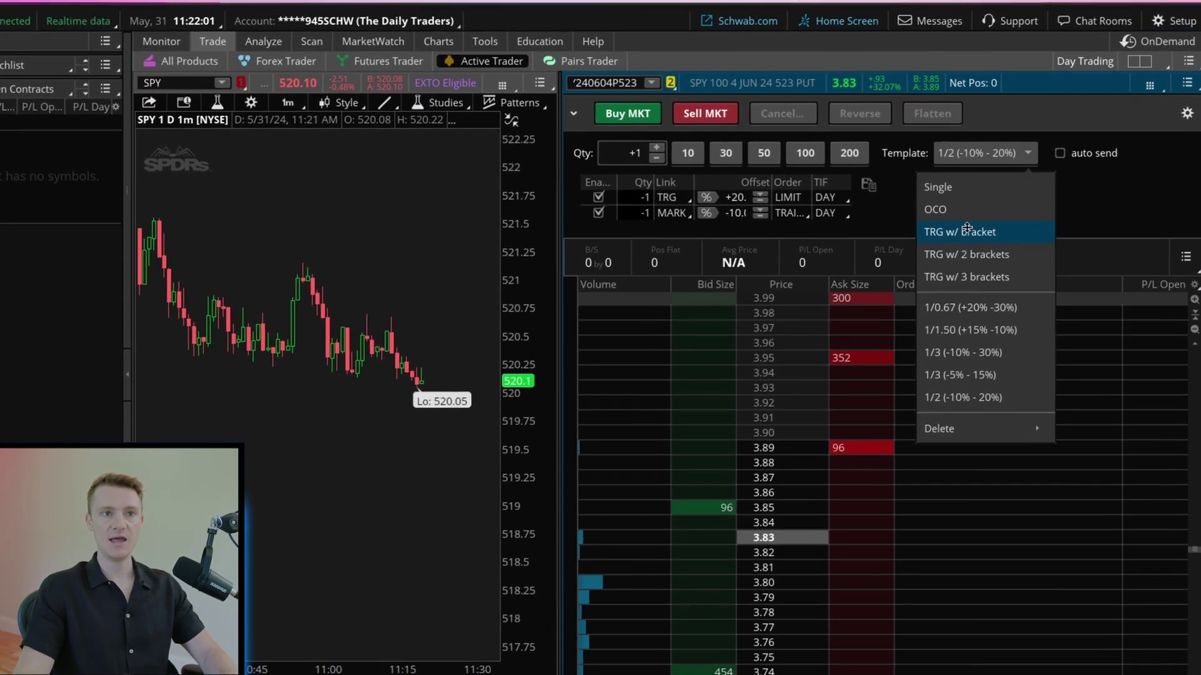
# Load the TRG w/ bracket order template in Active Trader.
pyautogui.click(973, 226)
pyautogui.click(994, 153)
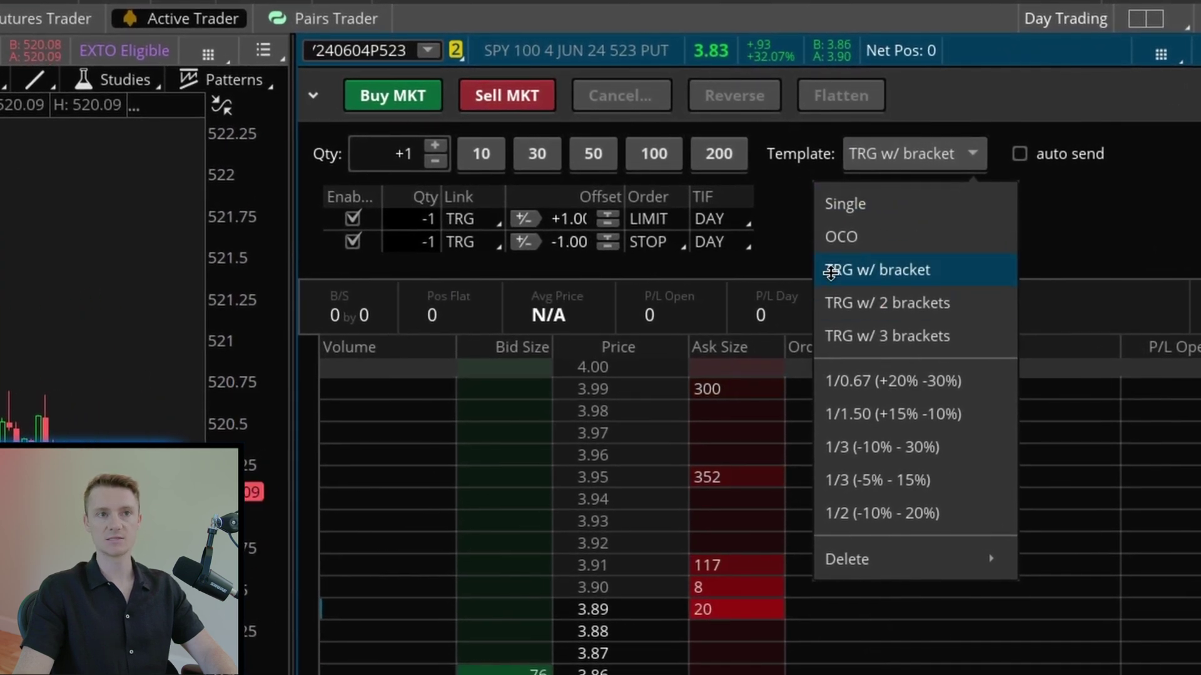
pyautogui.click(900, 270)
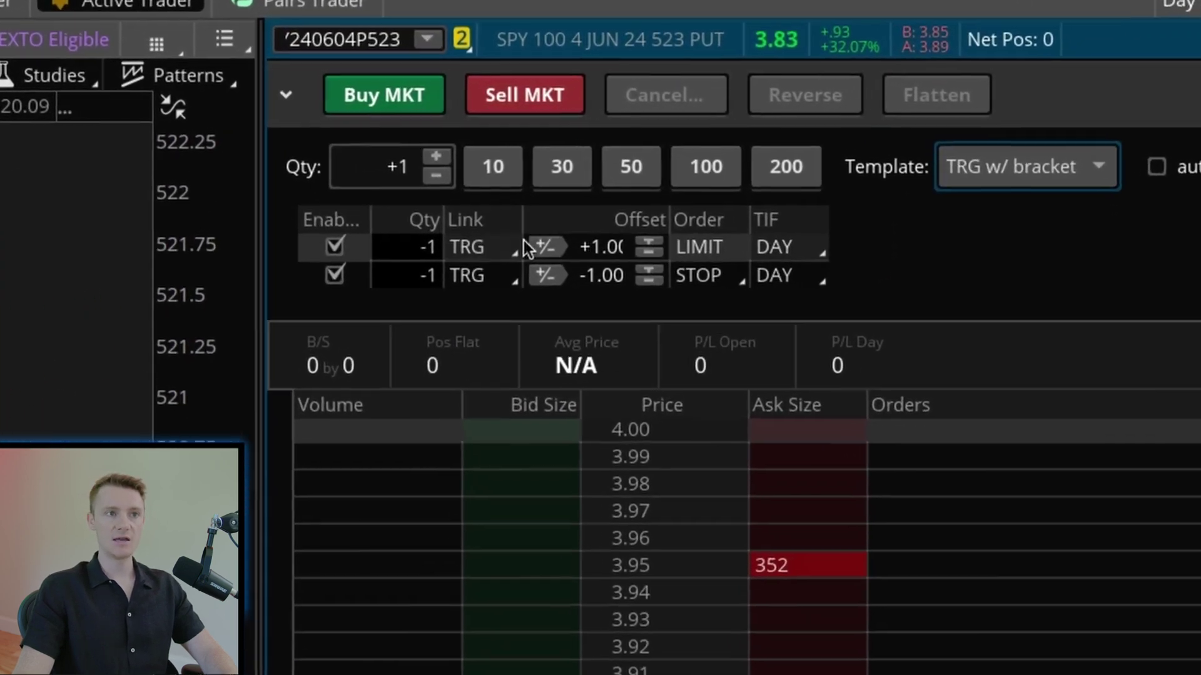
# Switch the target and stop offsets to percent and adjust the target percentage.
pyautogui.click(542, 247)
pyautogui.click(542, 275)
pyautogui.click(543, 246)
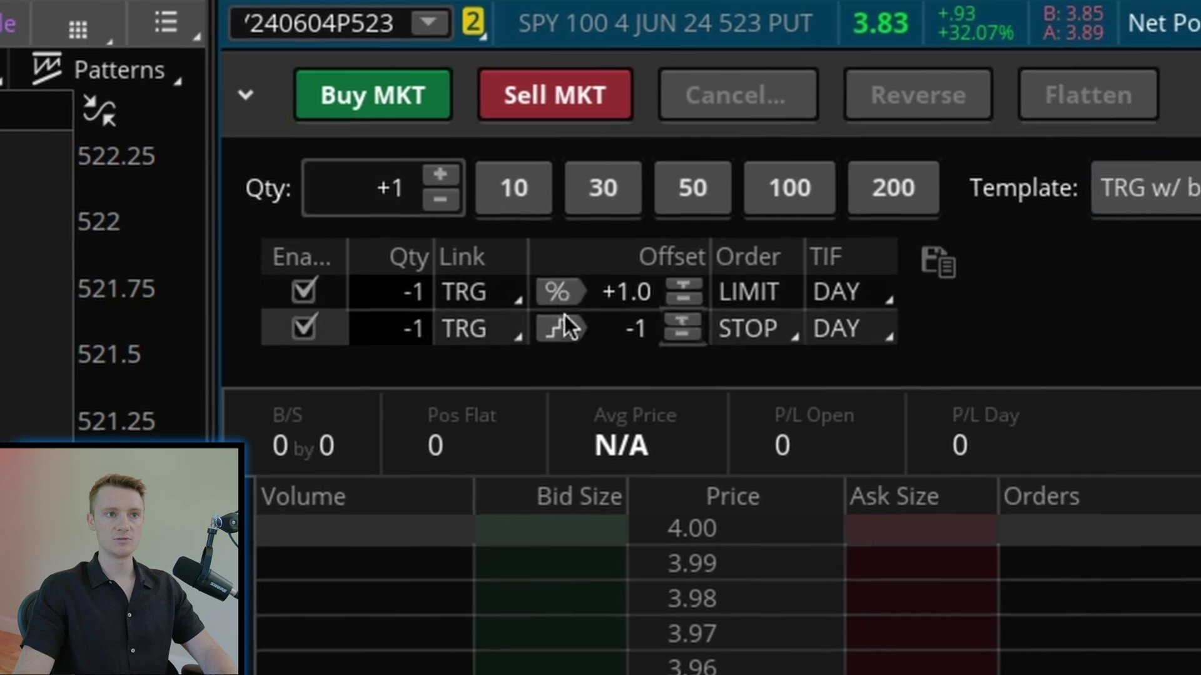
pyautogui.click(543, 275)
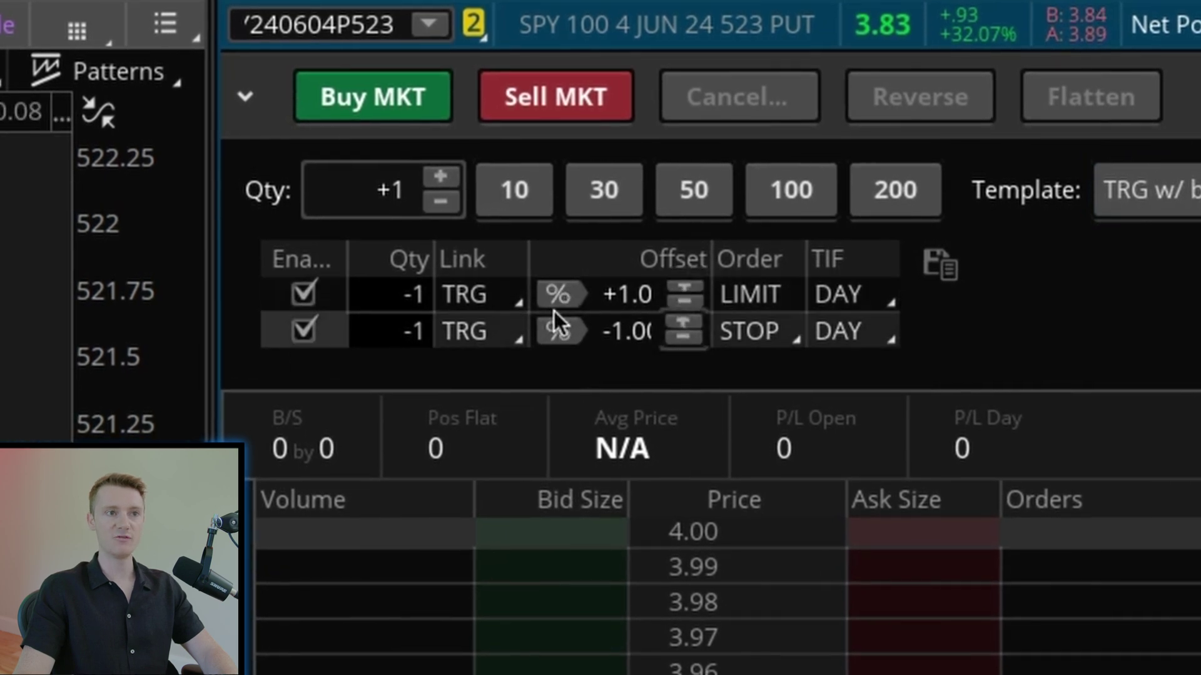
pyautogui.moveTo(611, 295); pyautogui.dragTo(705, 305)
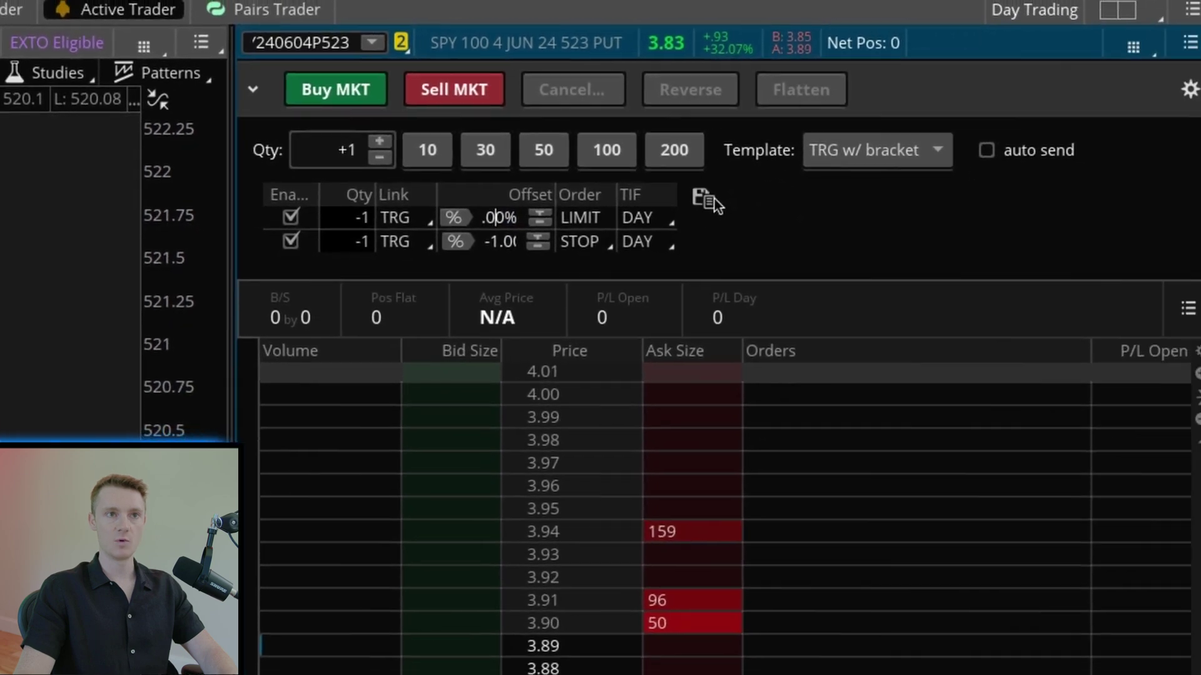
# Begin saving the bracket as a named template, then cancel it.
pyautogui.click(713, 199)
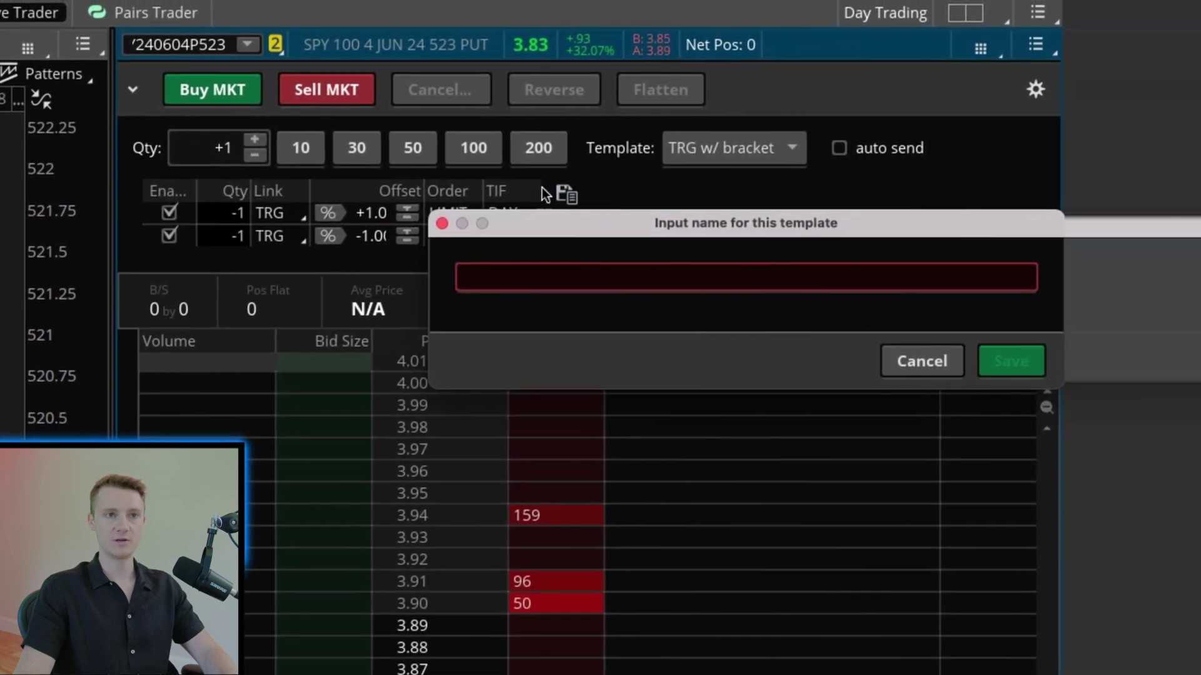
pyautogui.moveTo(689, 225); pyautogui.dragTo(827, 225)
pyautogui.click(1049, 363)
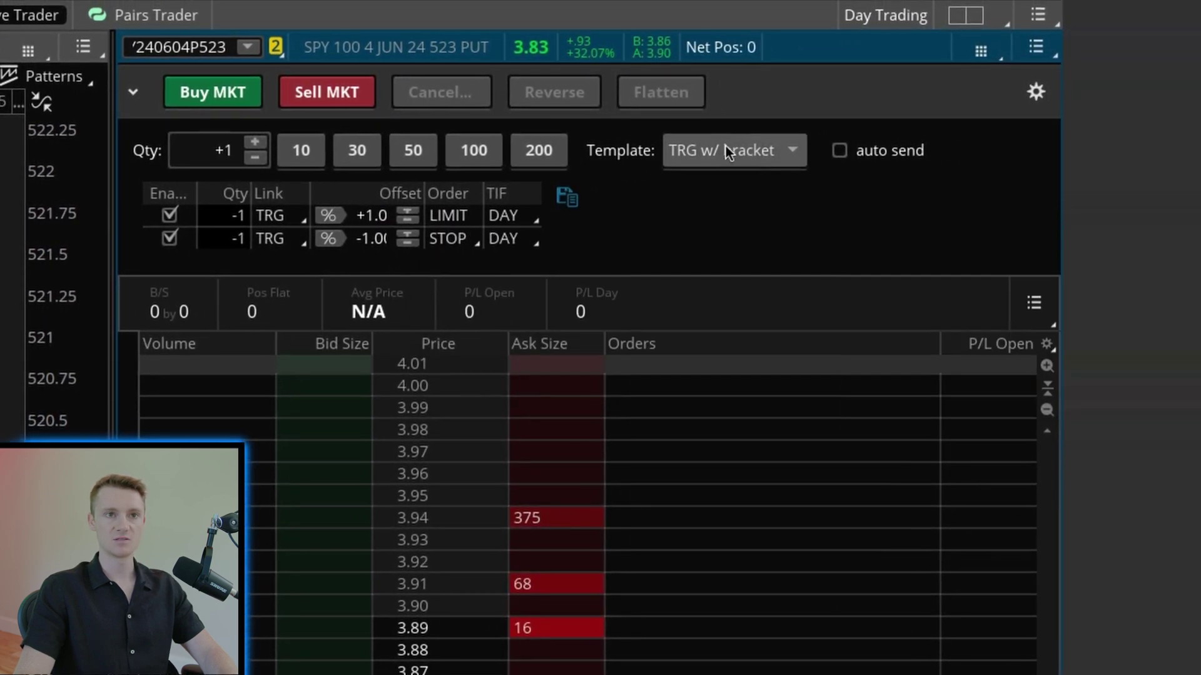
pyautogui.click(723, 150)
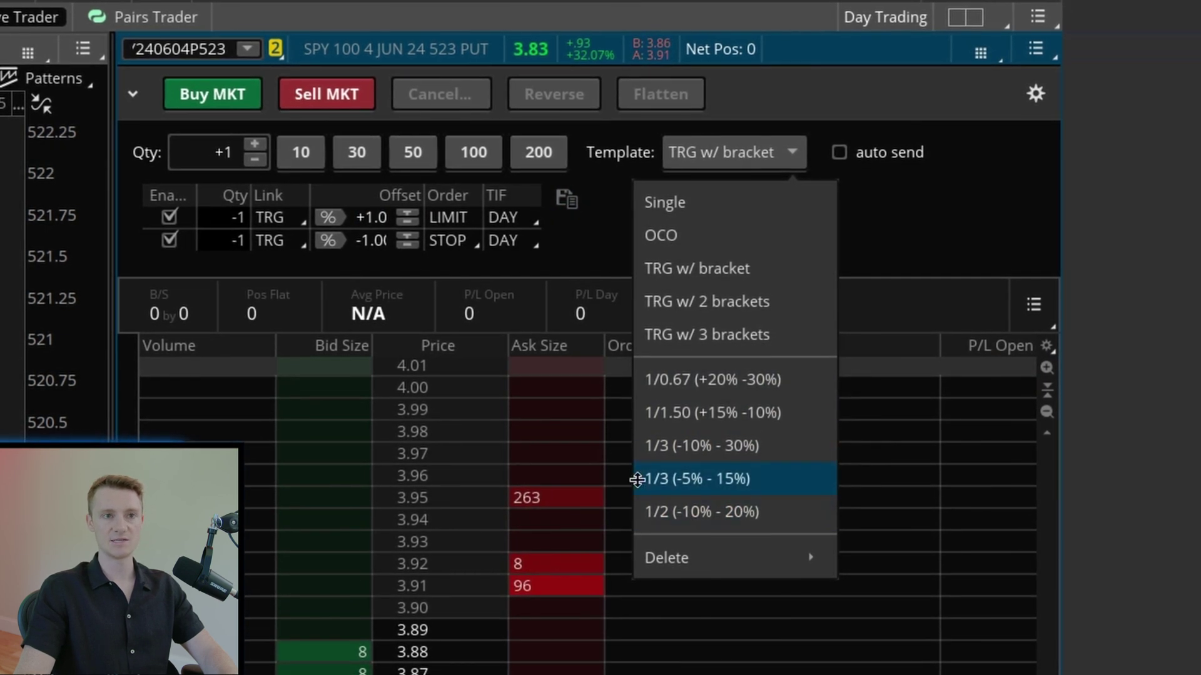
# Keep TRG w/ bracket and set quantity 5, a -5% stop and a +10% limit target.
pyautogui.click(574, 276)
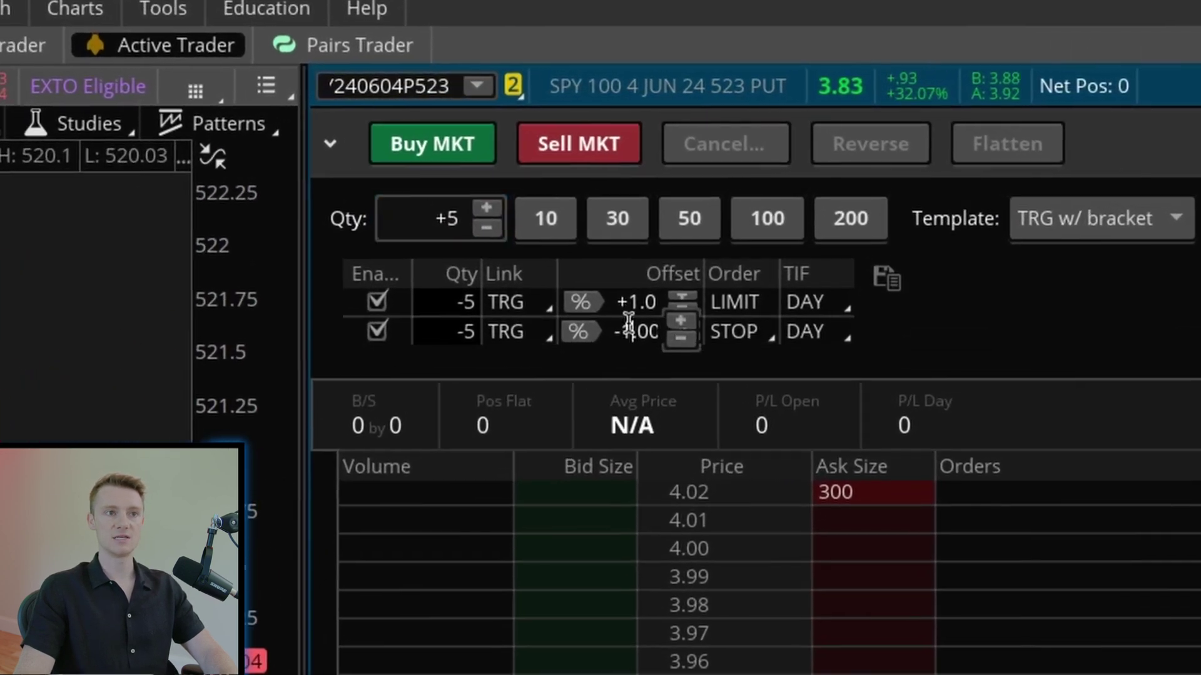
pyautogui.write('5')
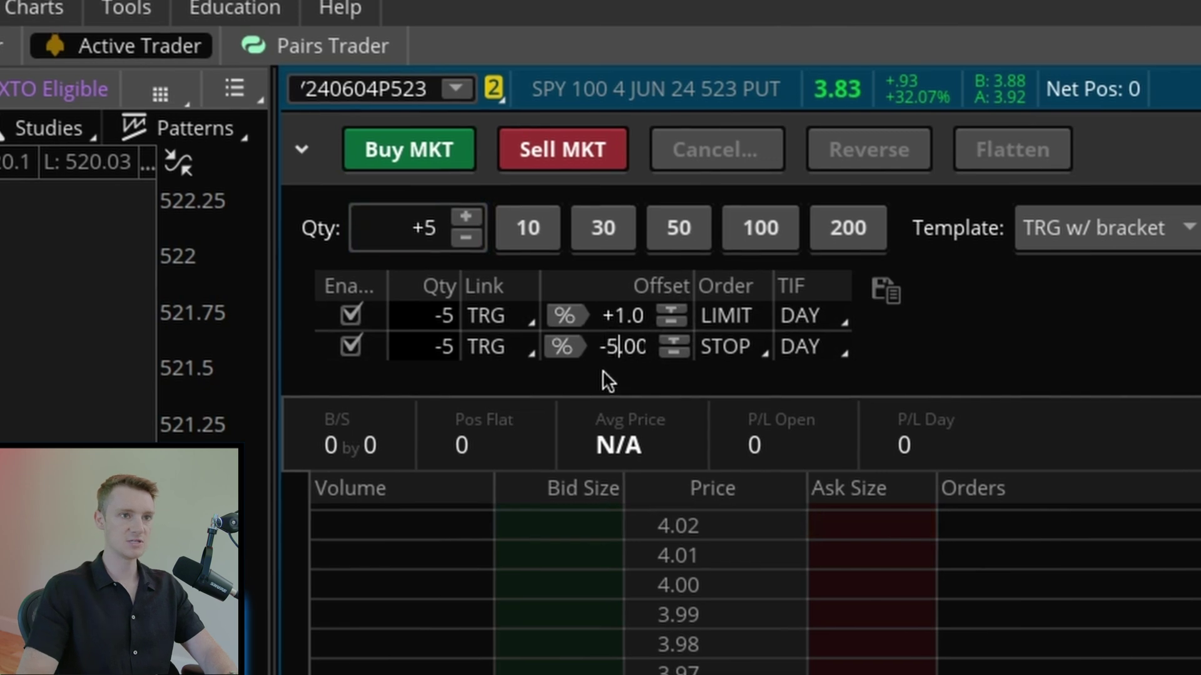
pyautogui.doubleClick(614, 314)
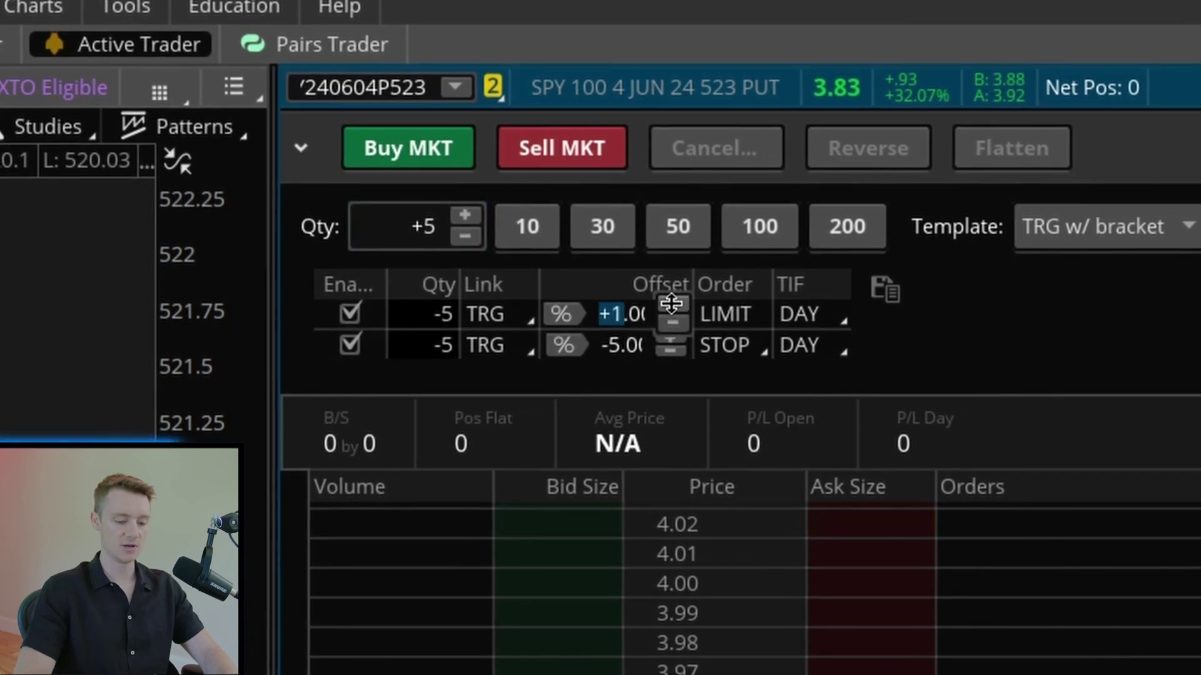
pyautogui.write('10')
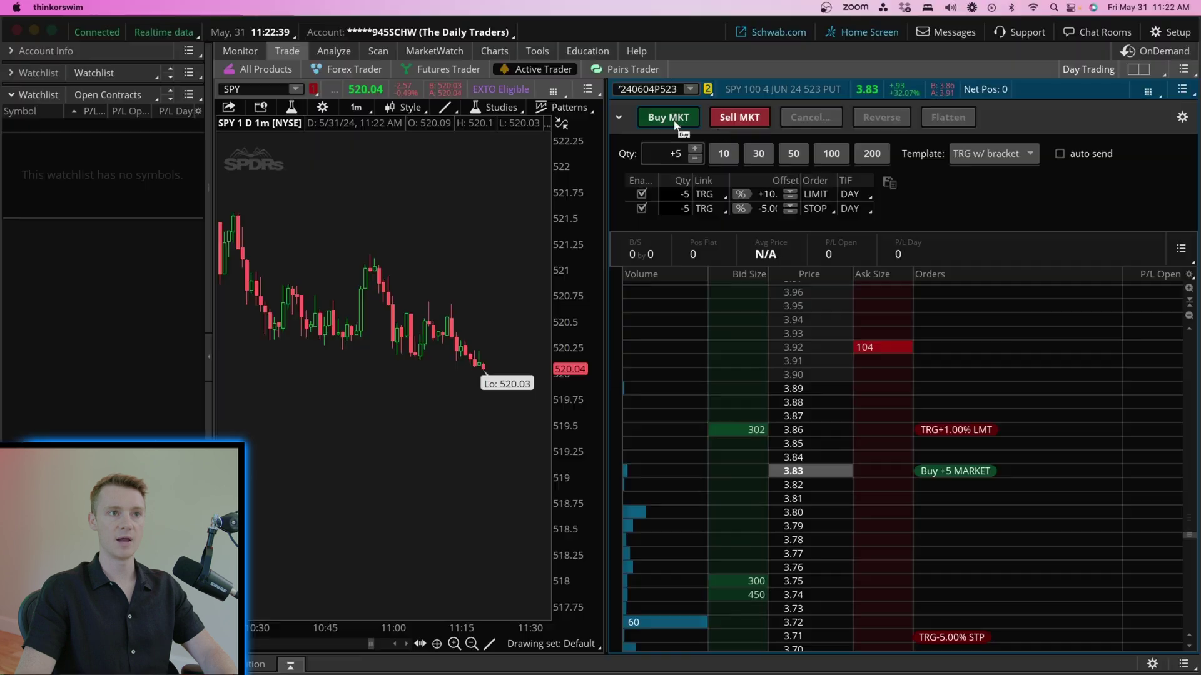
# Discard the market buy and stage a 5-contract SPY put limit buy at 3.83.
pyautogui.click(676, 124)
pyautogui.click(466, 654)
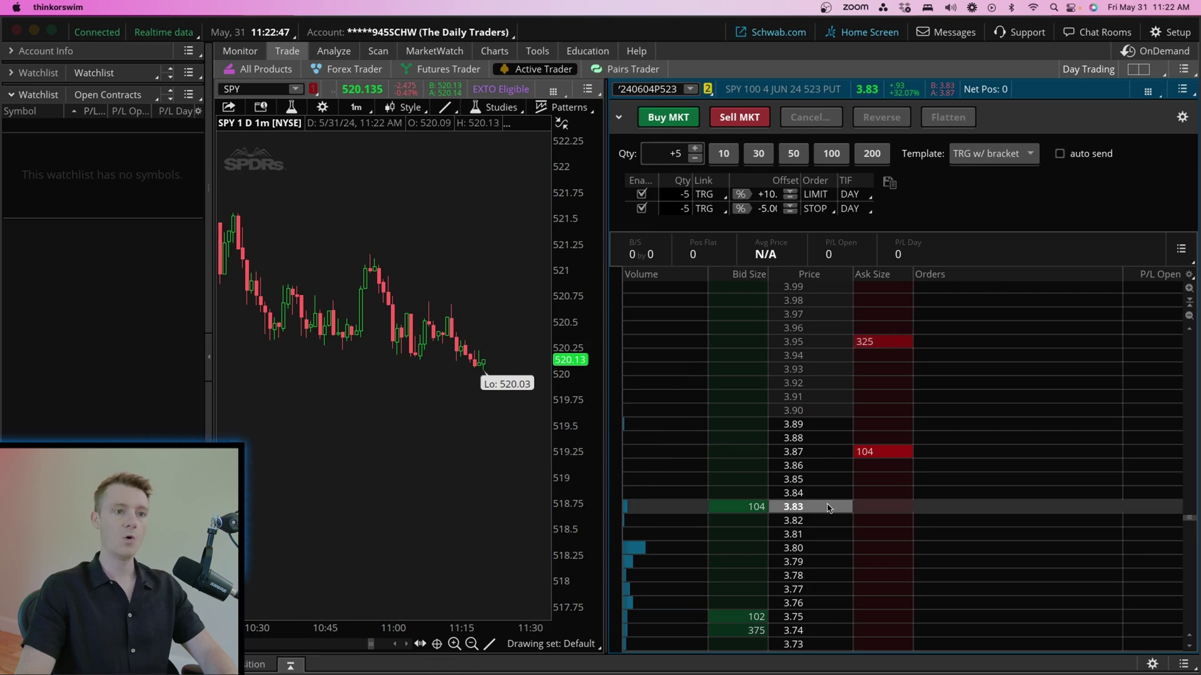
pyautogui.click(754, 512)
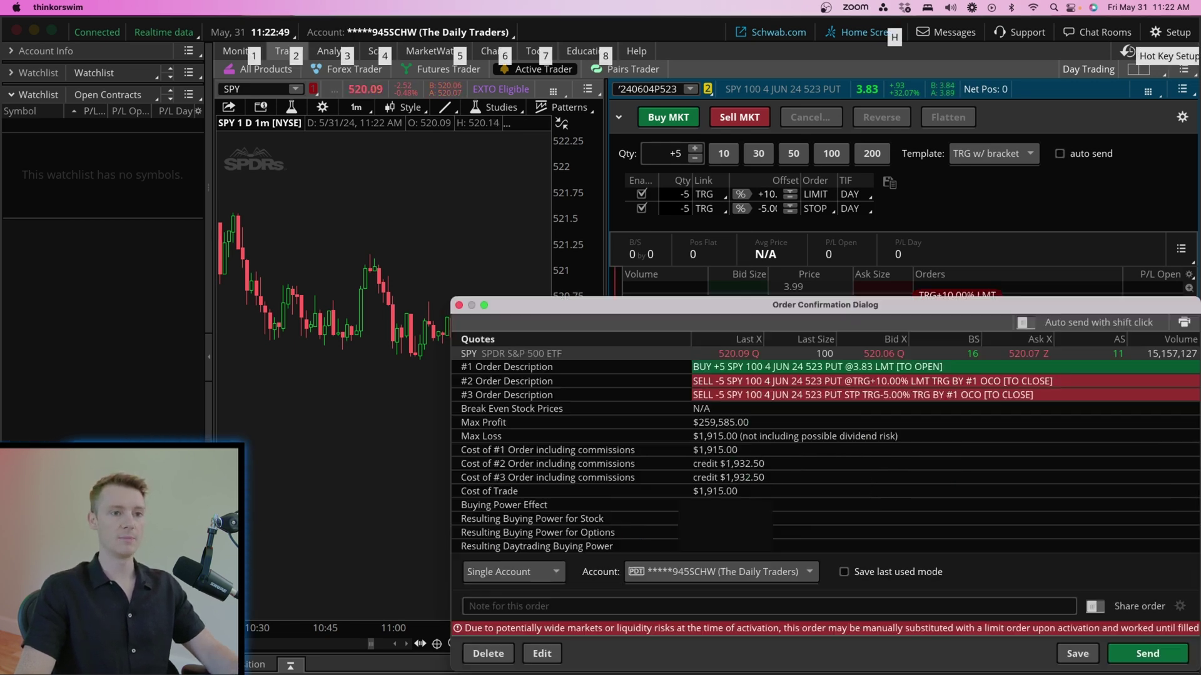
# Try lower buy limit prices down to 3.80 and the mid, then discard the bracket rows.
pyautogui.click(542, 653)
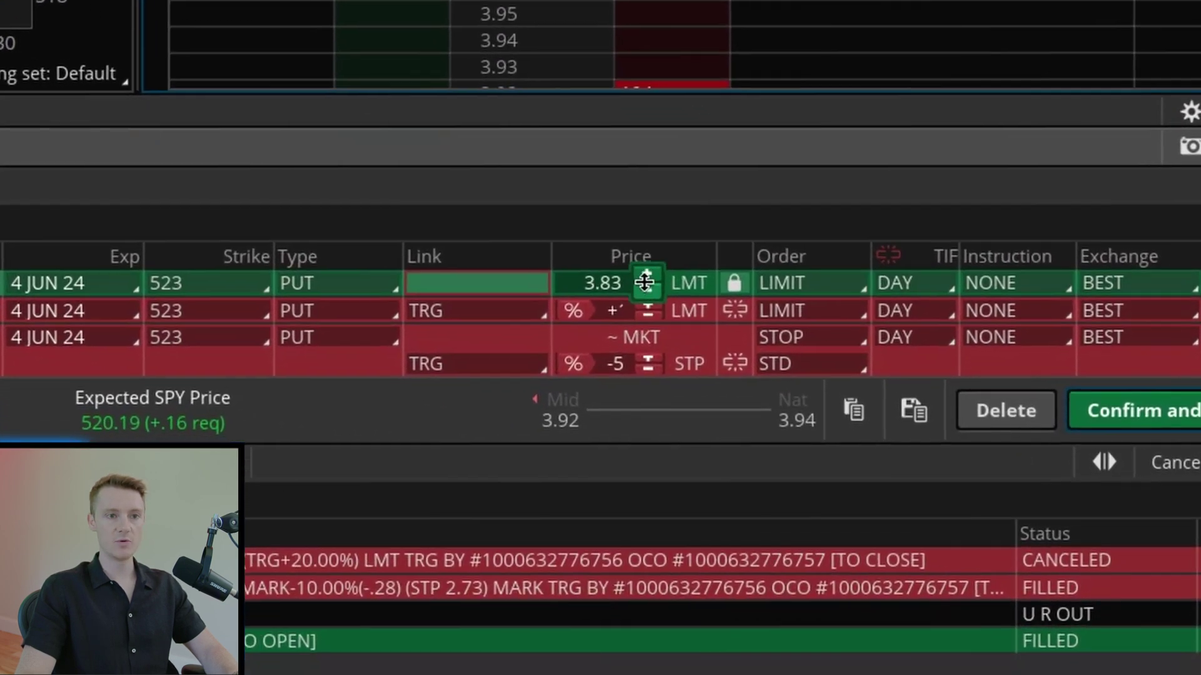
pyautogui.click(825, 444)
pyautogui.click(825, 444)
pyautogui.click(646, 291)
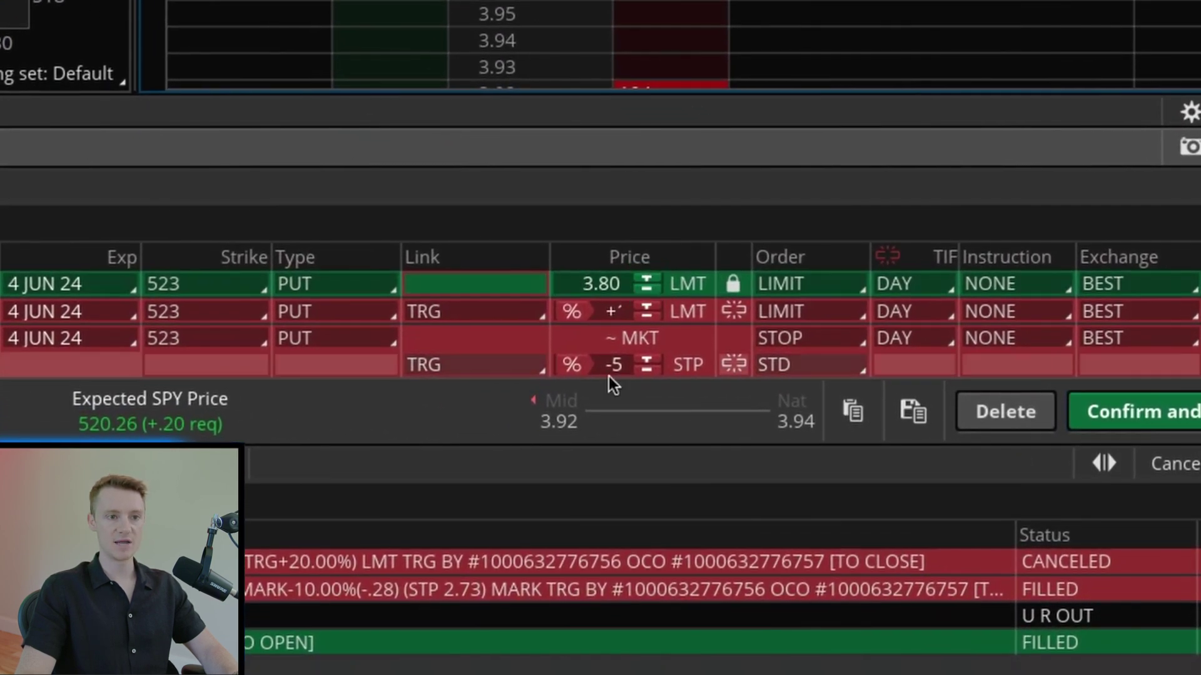
pyautogui.click(557, 418)
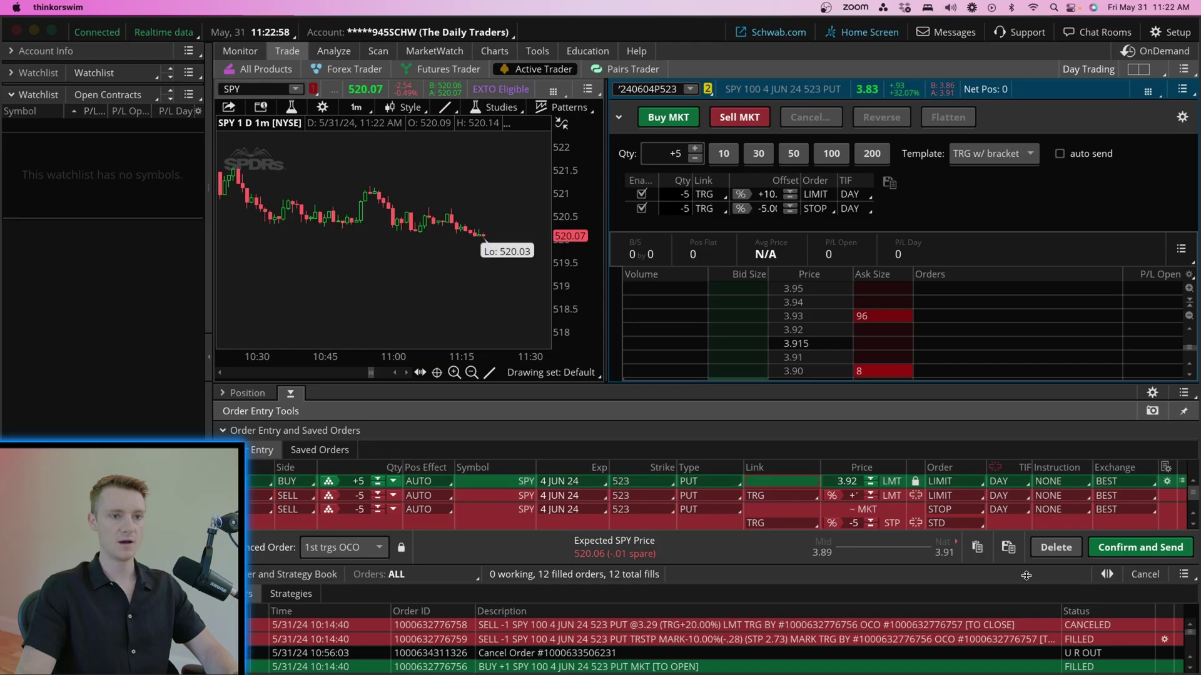
pyautogui.click(990, 414)
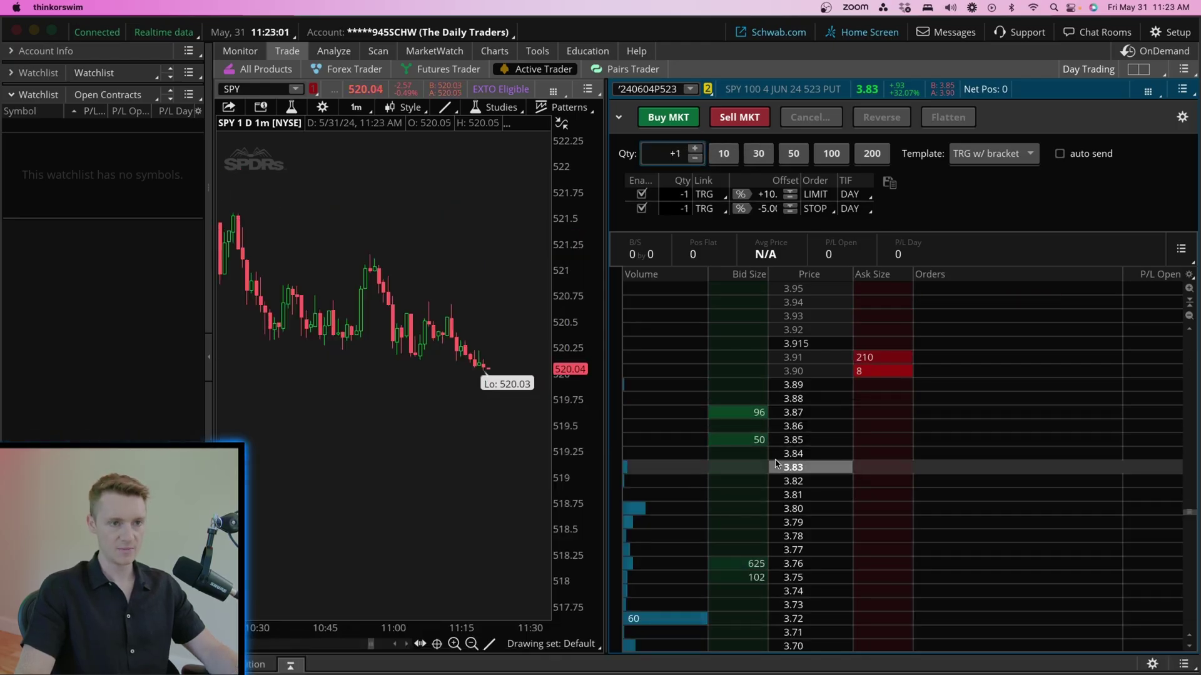
# Restage the put buy, raise its limit to 3.89, and send it with the bracket.
pyautogui.click(761, 470)
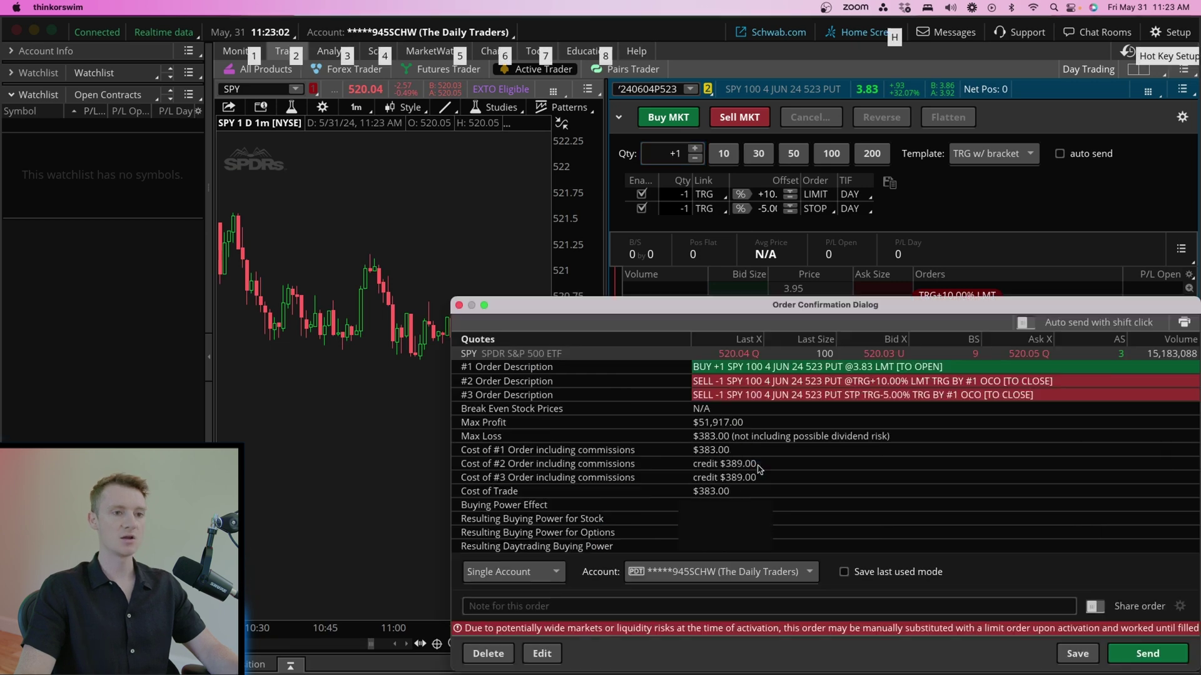
pyautogui.click(543, 654)
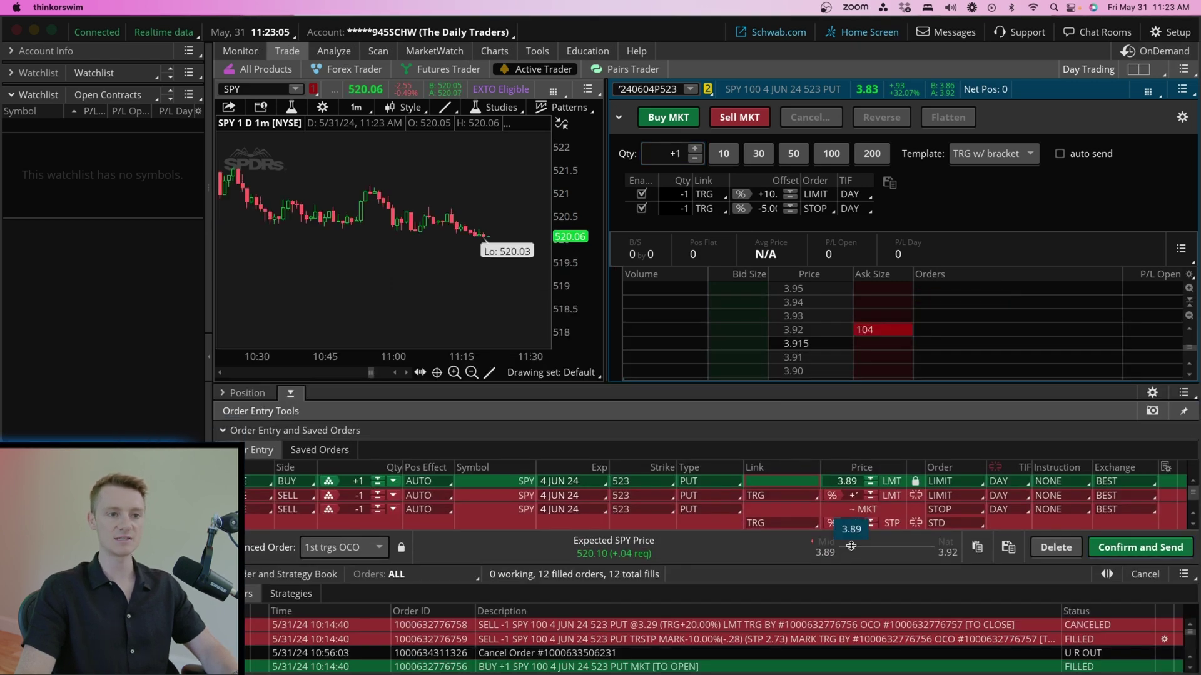
pyautogui.moveTo(851, 547); pyautogui.dragTo(841, 547)
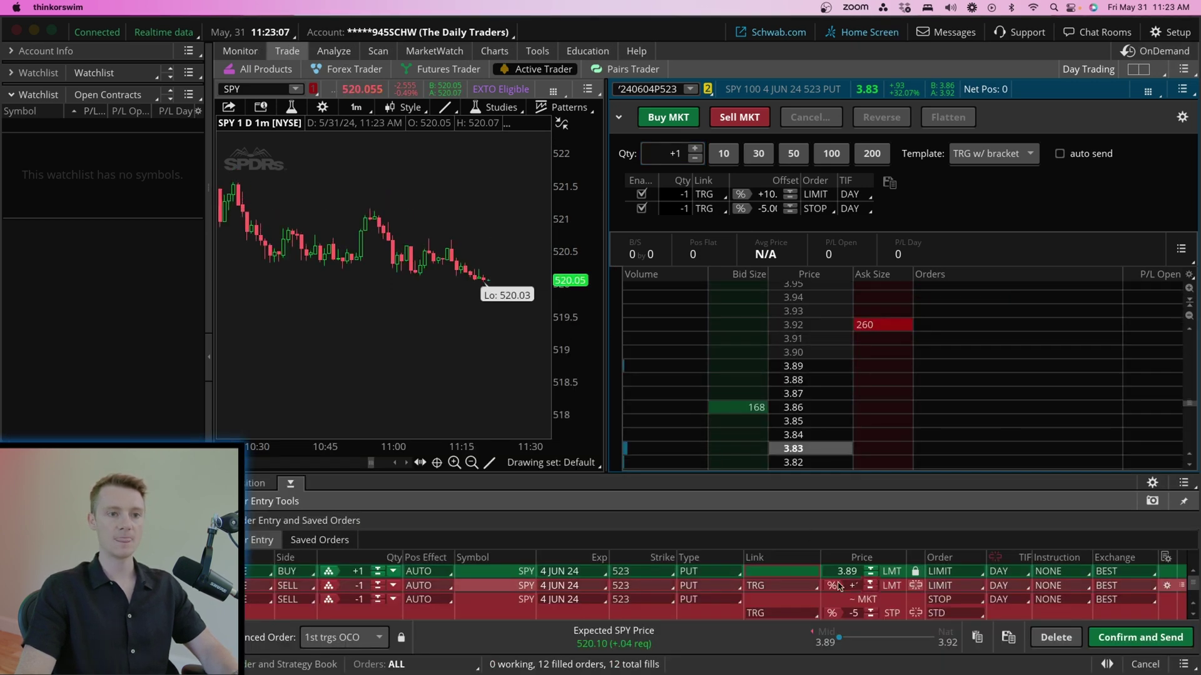
pyautogui.click(1137, 636)
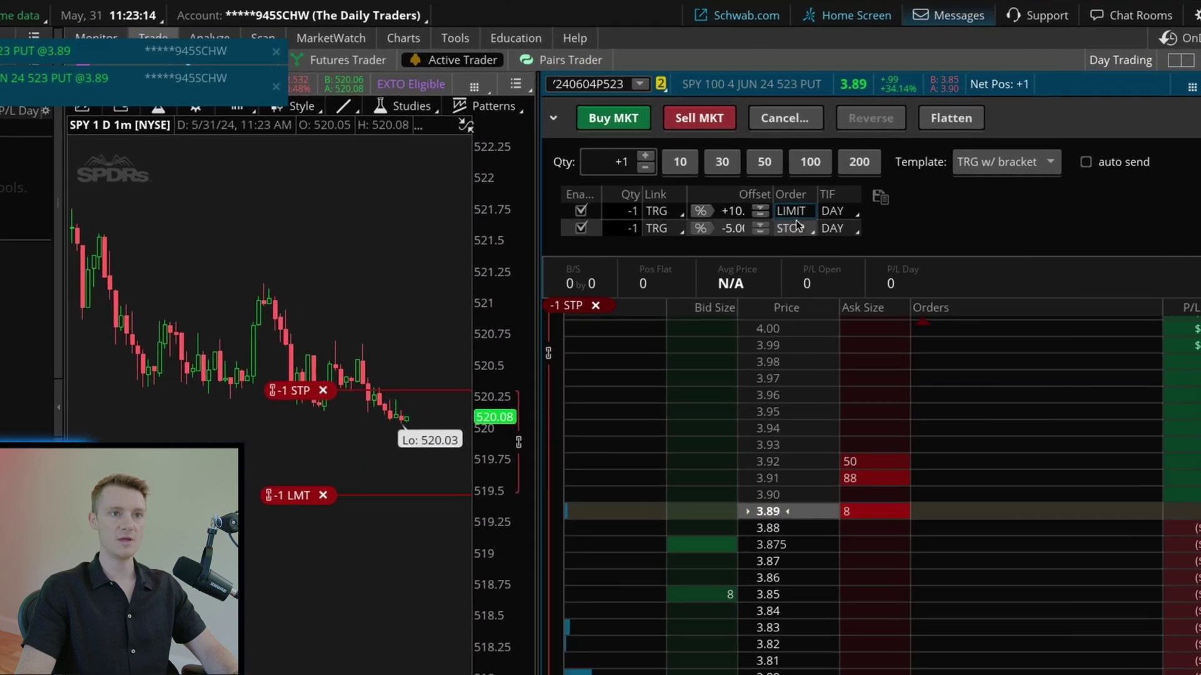
# Switch the stop leg to TRAILSTOP and back to STOP, then widen the chart's price axis.
pyautogui.click(797, 227)
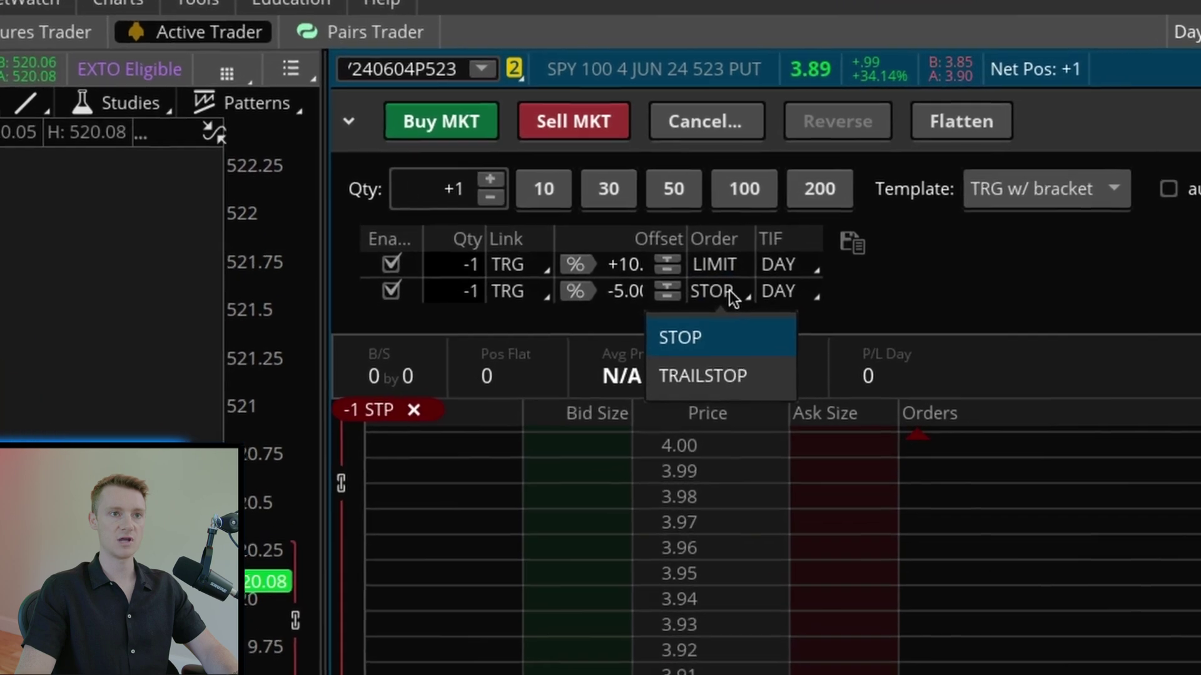
pyautogui.click(791, 229)
pyautogui.click(716, 294)
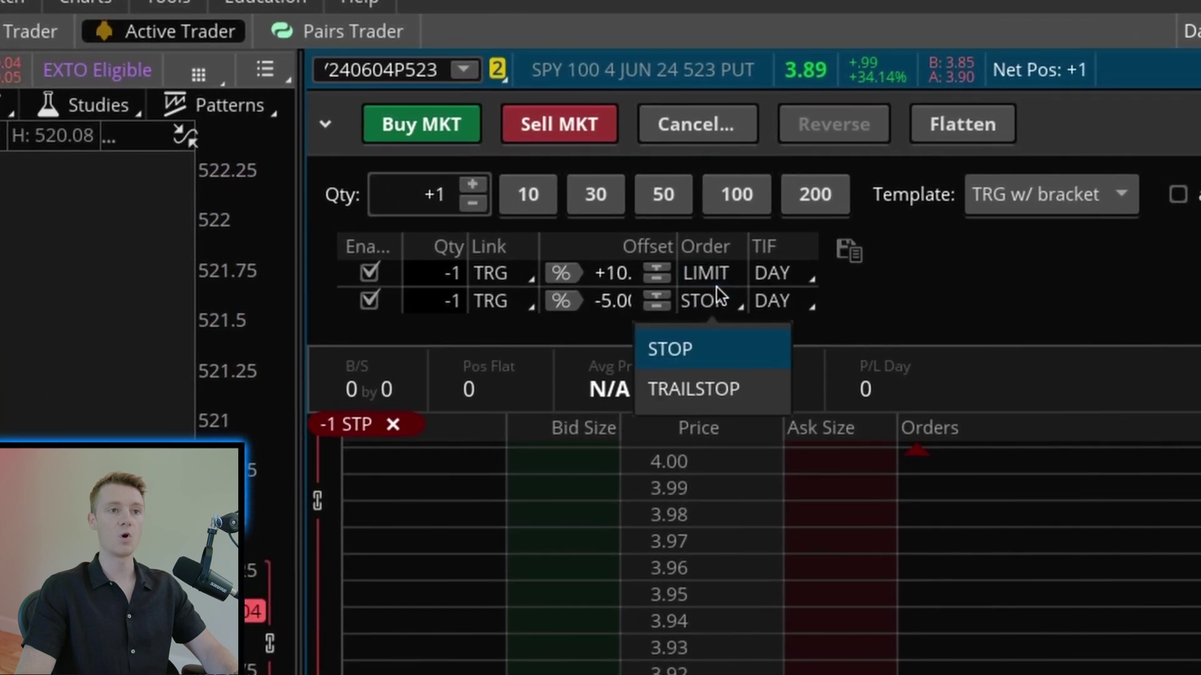
pyautogui.click(722, 384)
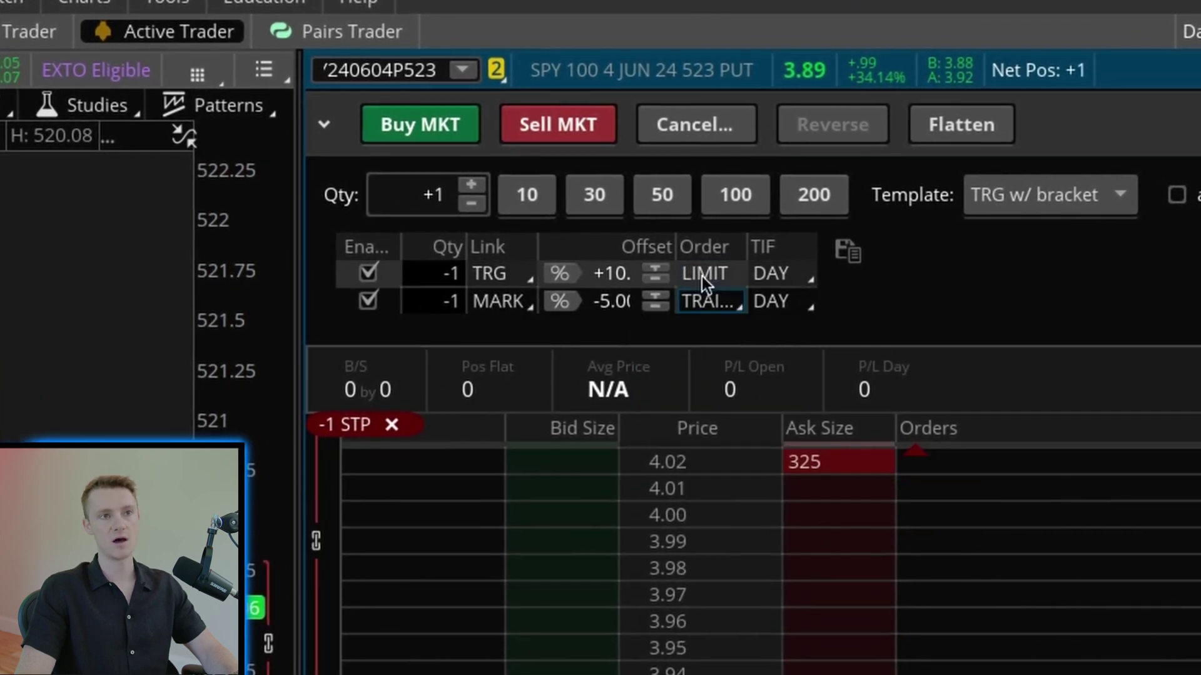
pyautogui.click(726, 301)
pyautogui.click(753, 341)
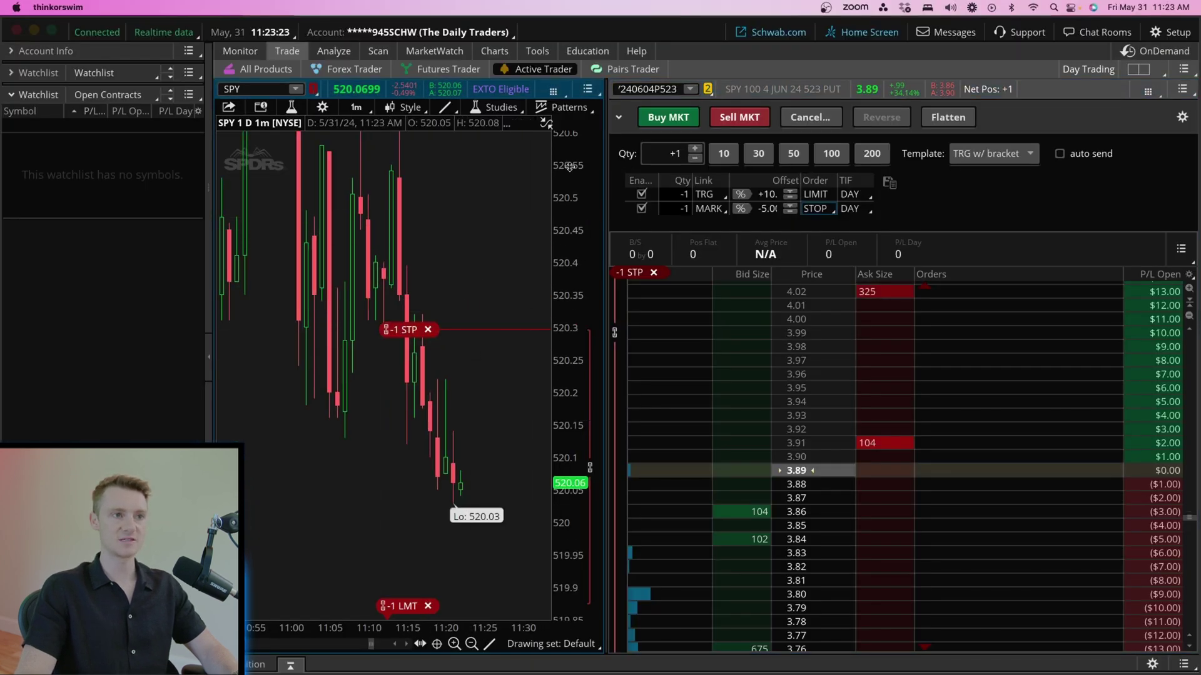
pyautogui.moveTo(569, 166); pyautogui.dragTo(541, 604)
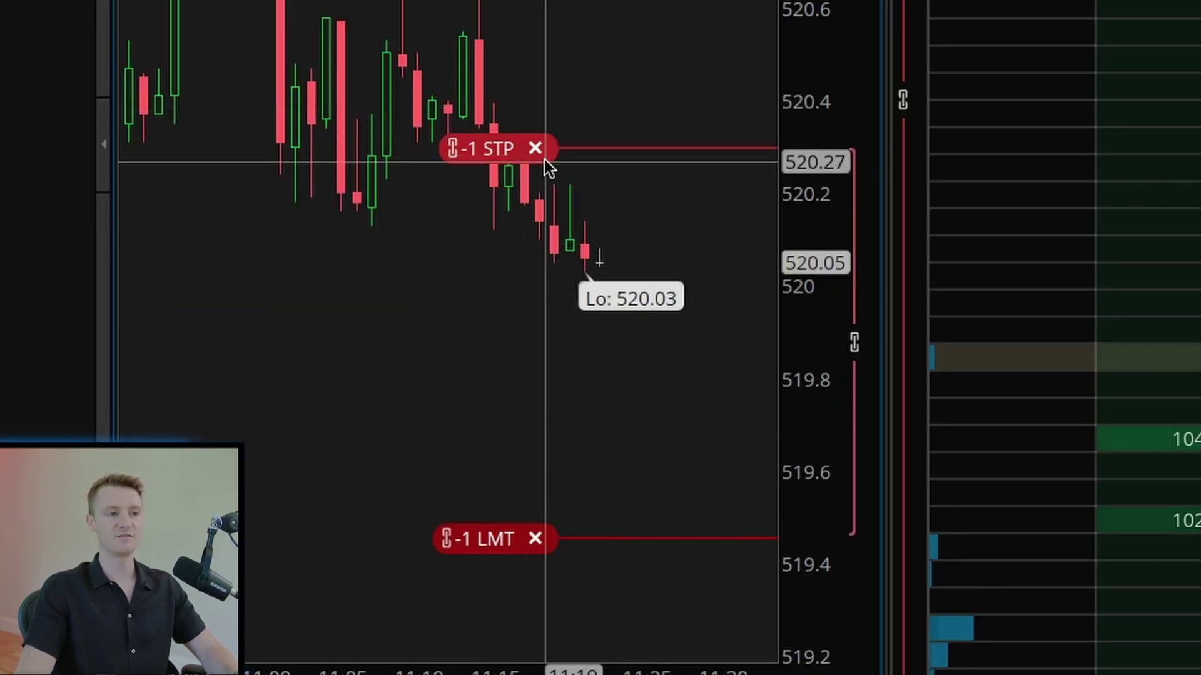
pyautogui.moveTo(432, 364)
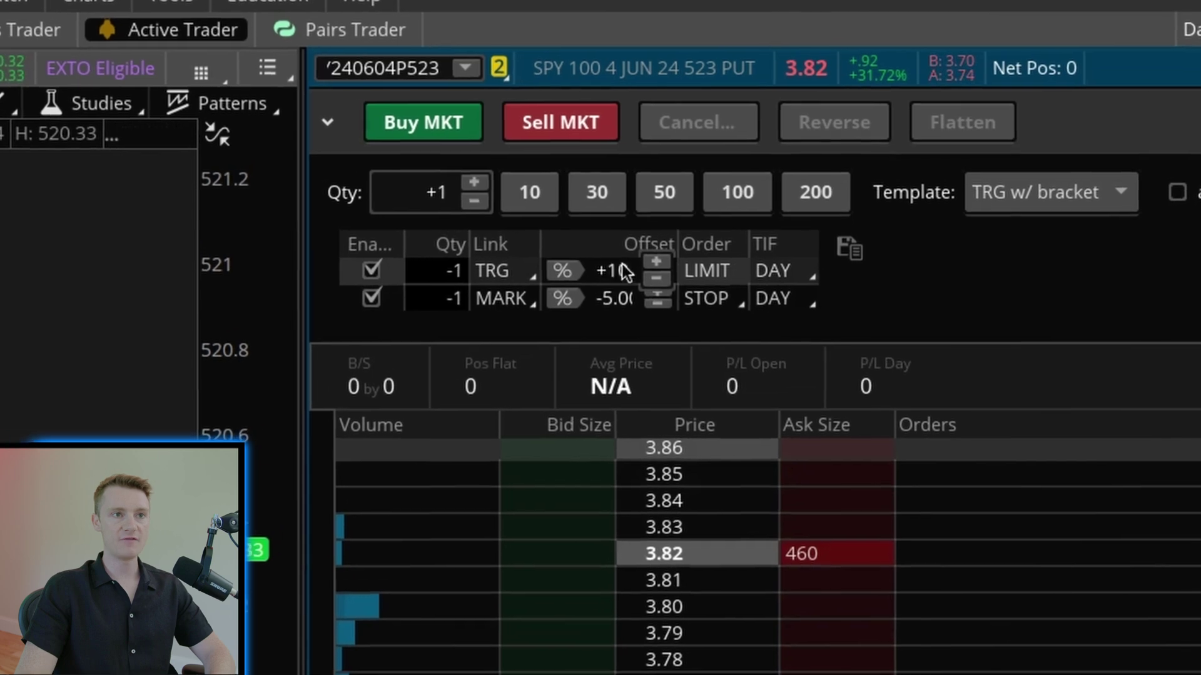
# Raise the target offset to +15% and turn the stop leg into a percent trailing stop.
pyautogui.click(655, 263)
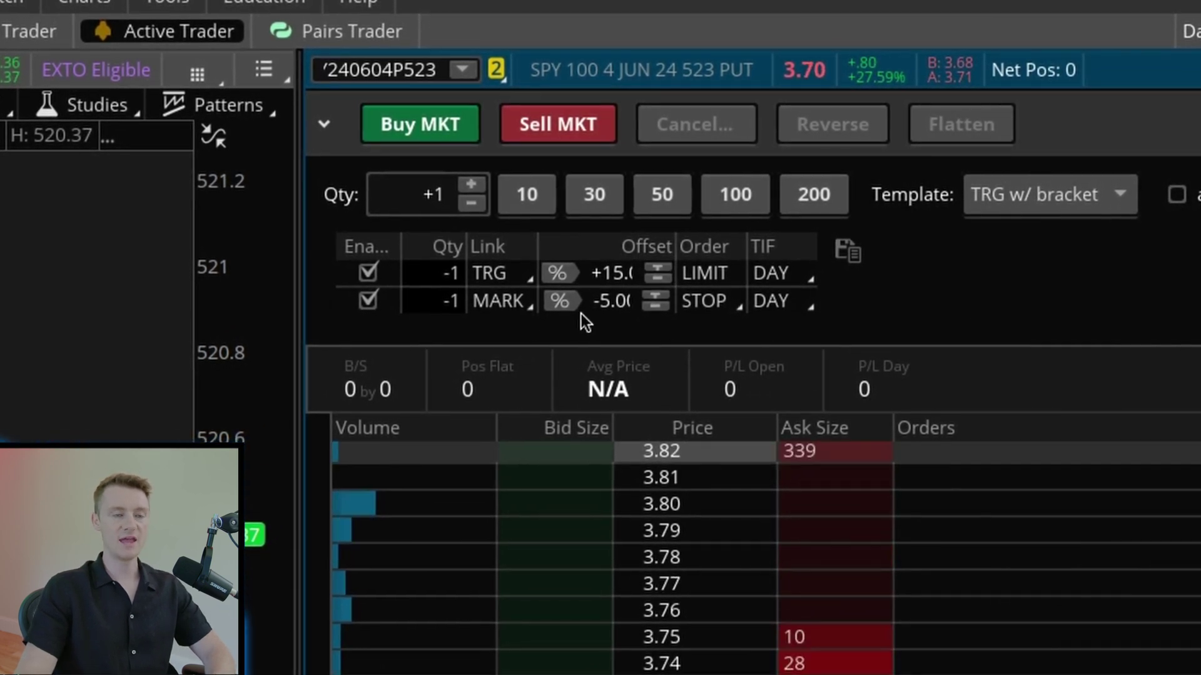
pyautogui.click(705, 301)
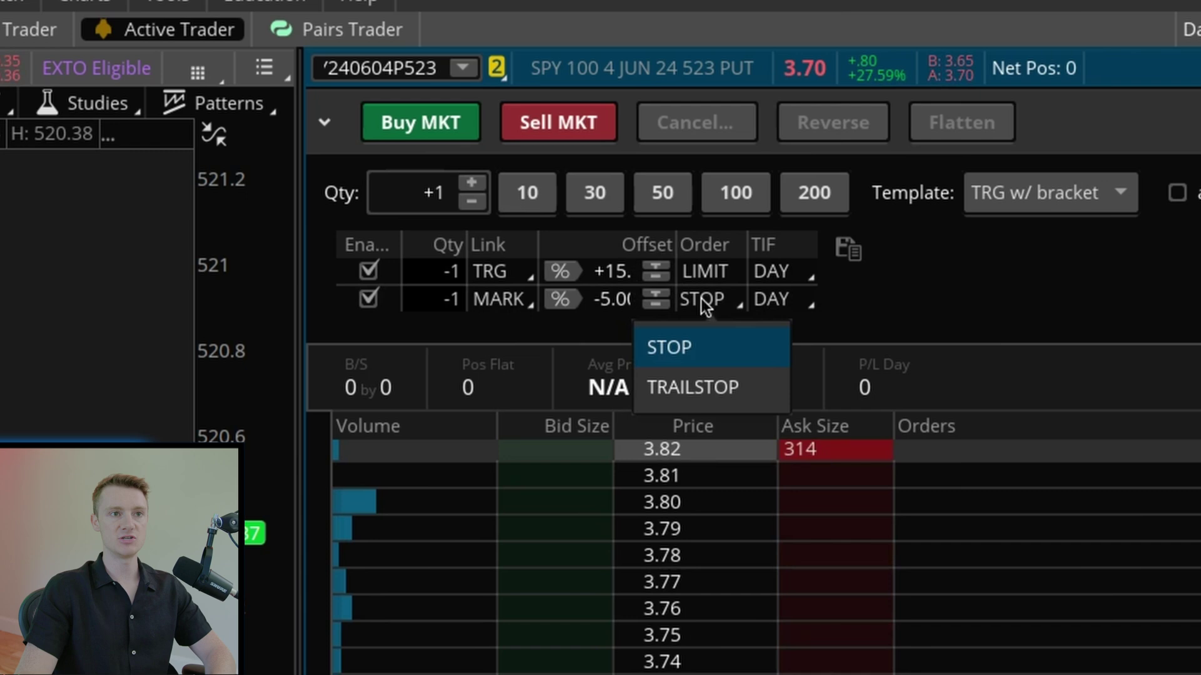
pyautogui.click(723, 382)
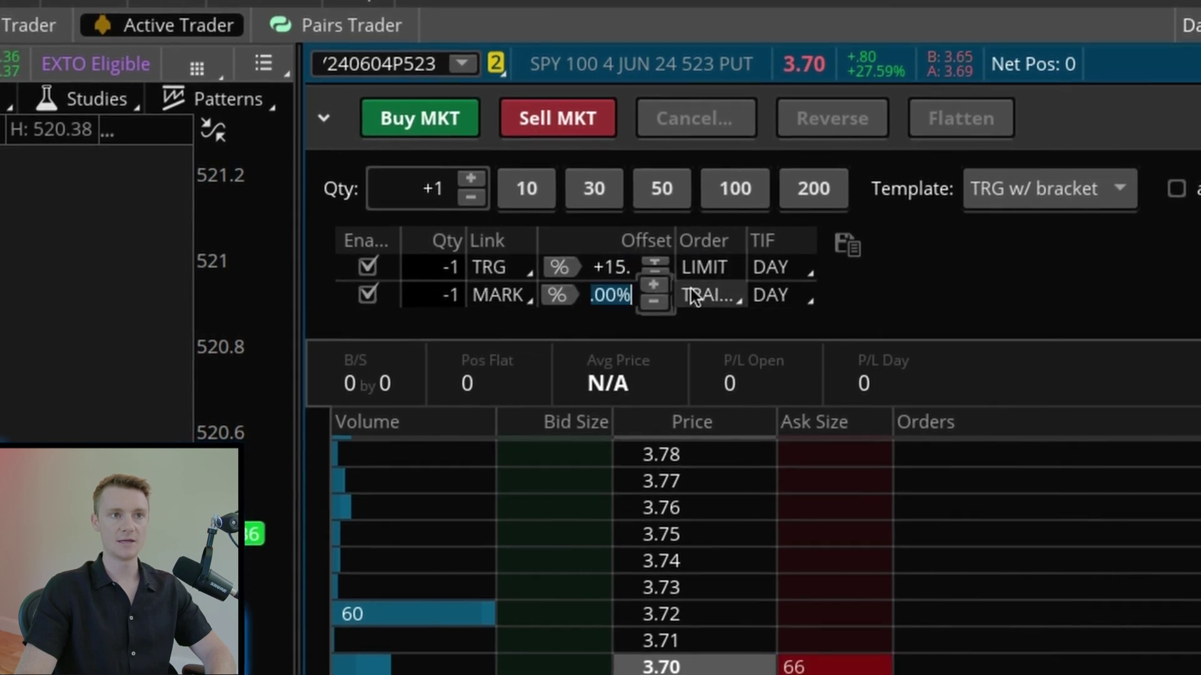
pyautogui.click(706, 295)
pyautogui.click(599, 267)
pyautogui.click(604, 297)
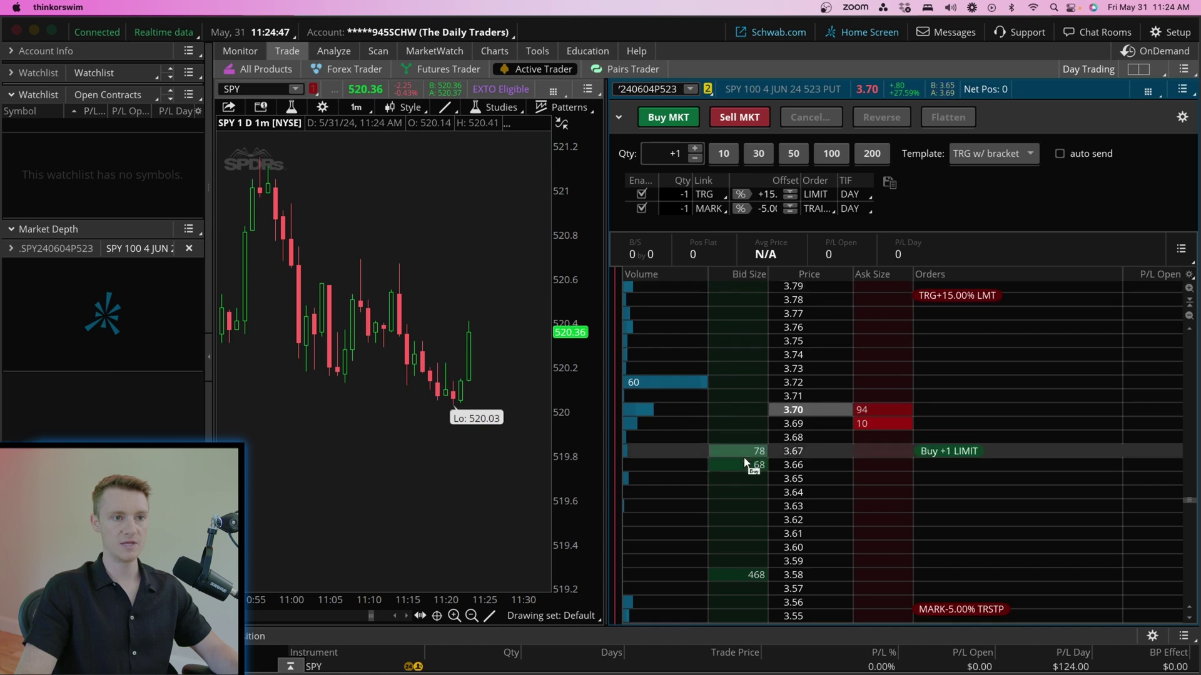
pyautogui.click(746, 416)
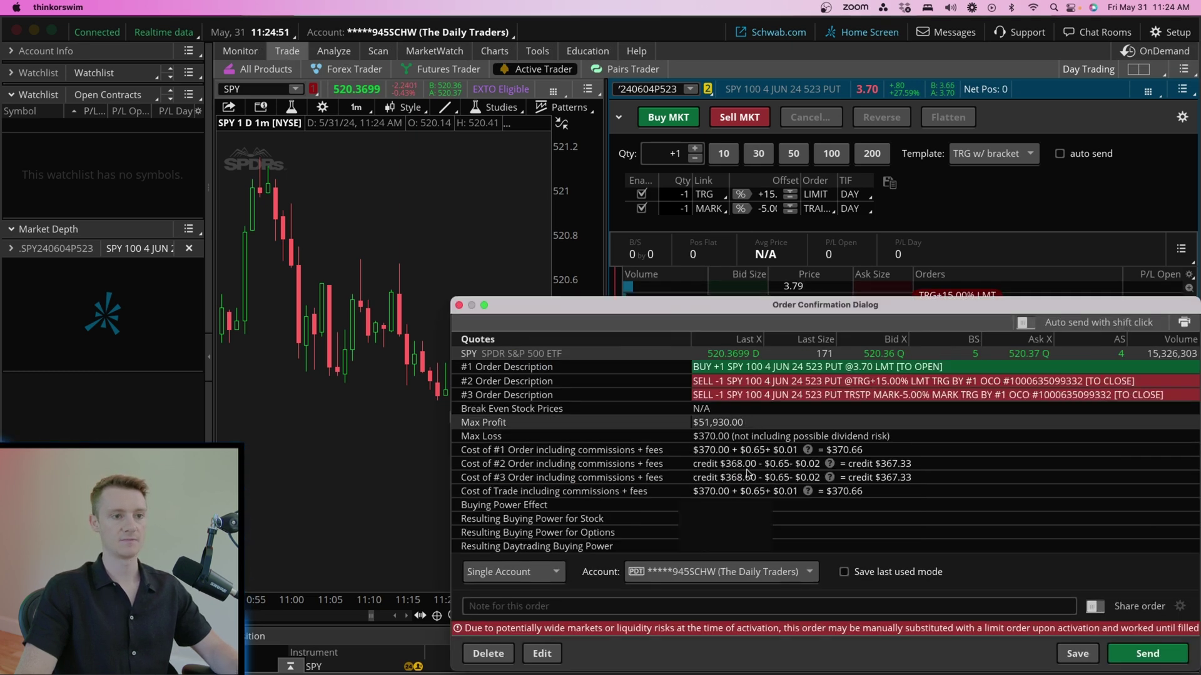
pyautogui.click(553, 656)
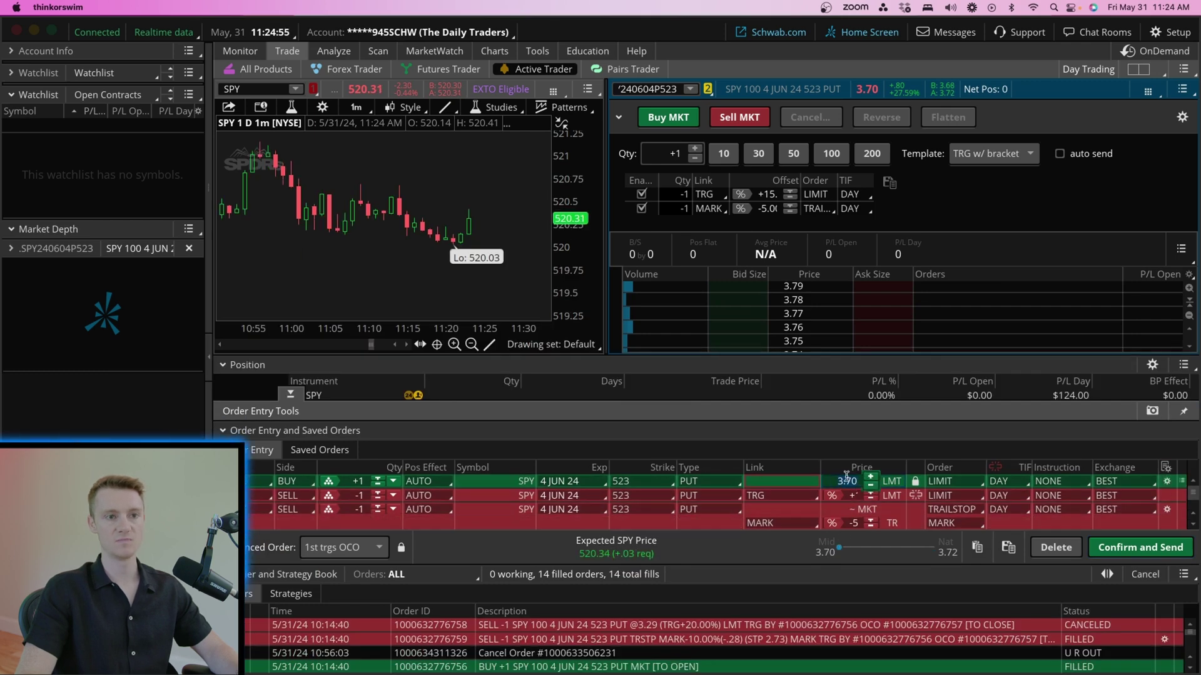
pyautogui.click(1056, 547)
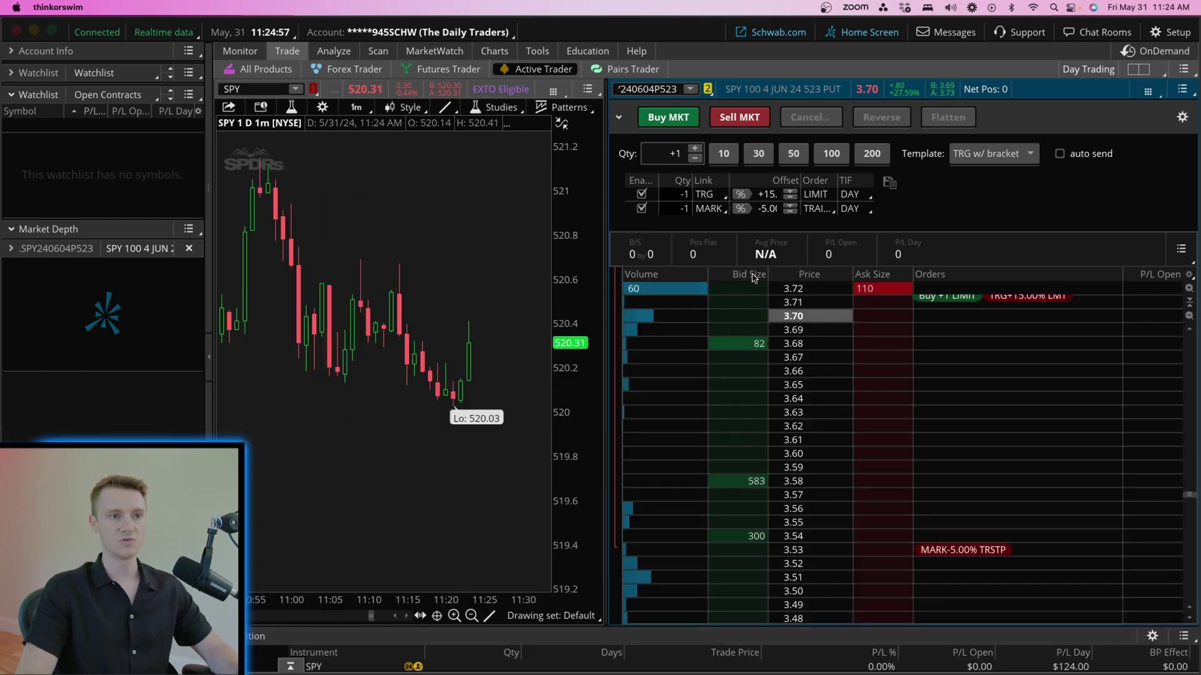
pyautogui.click(750, 348)
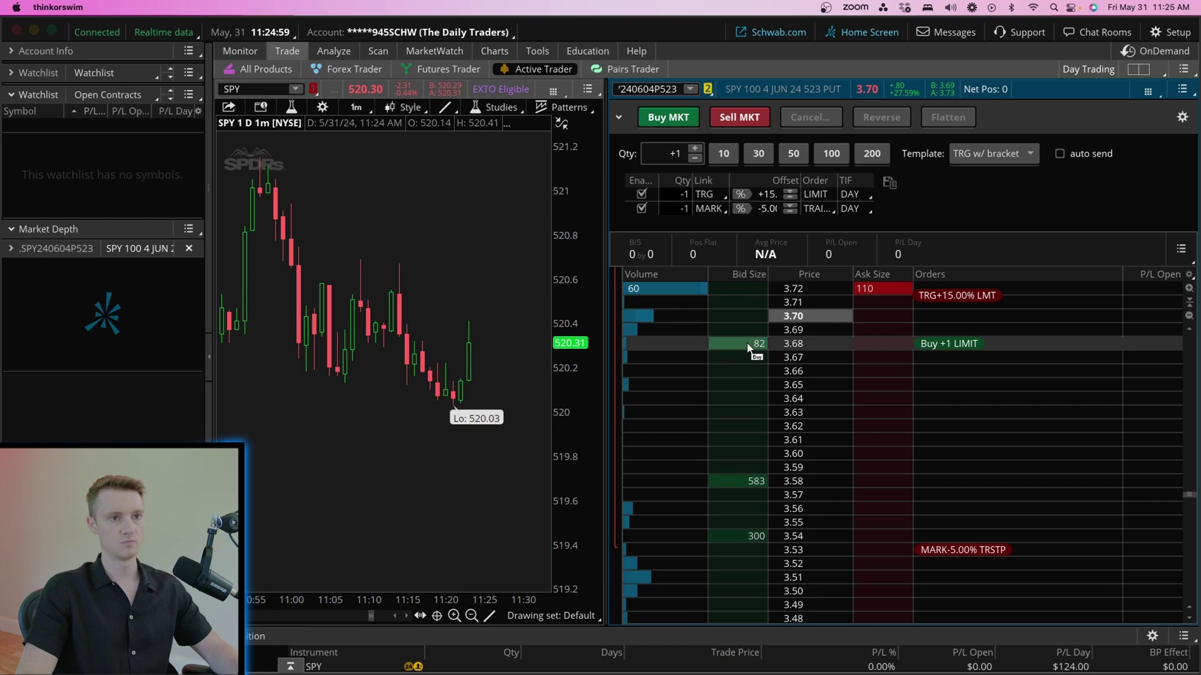
pyautogui.click(750, 348)
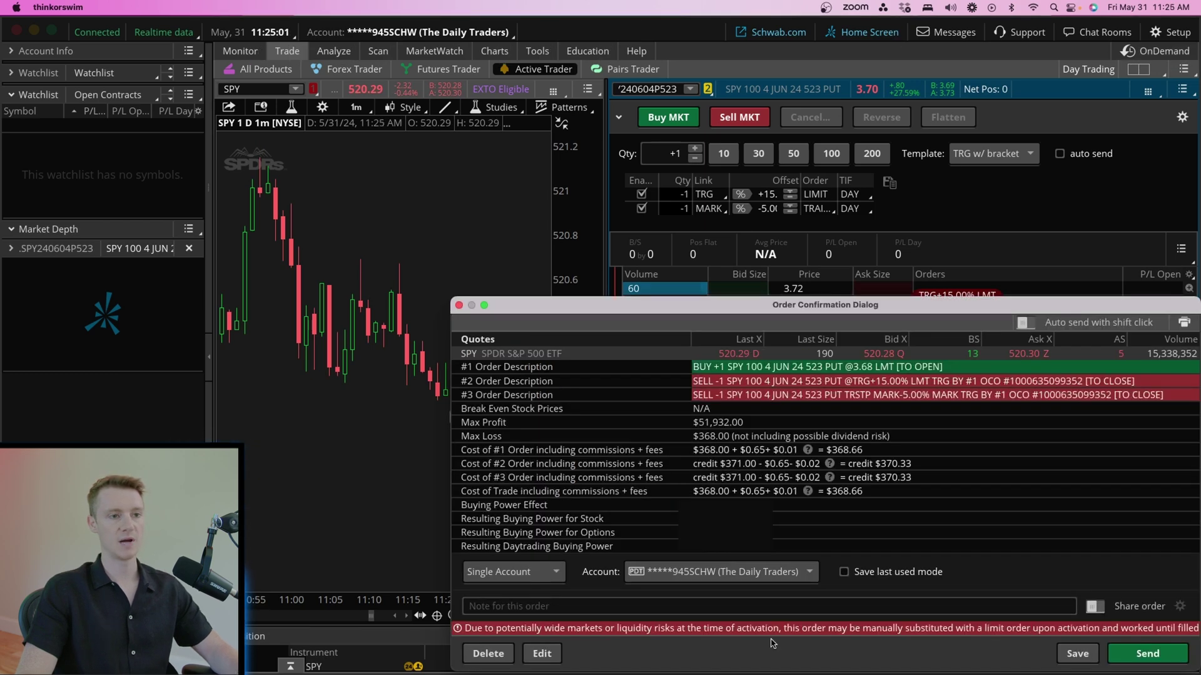
pyautogui.click(551, 656)
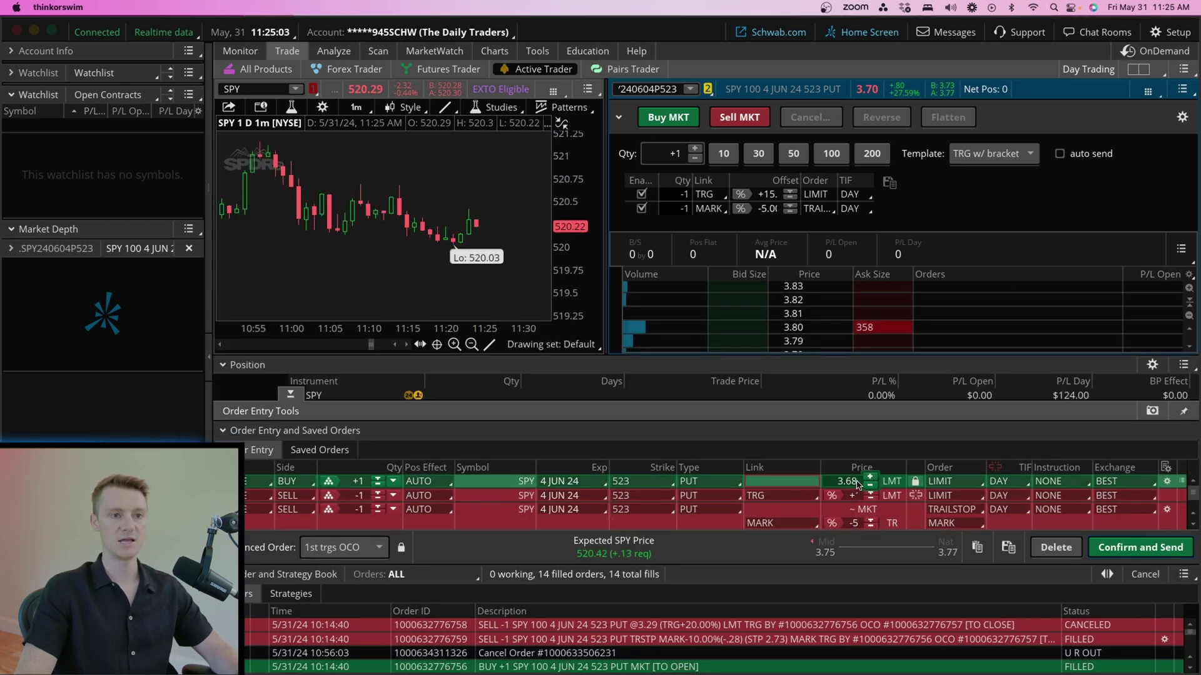
pyautogui.click(1056, 547)
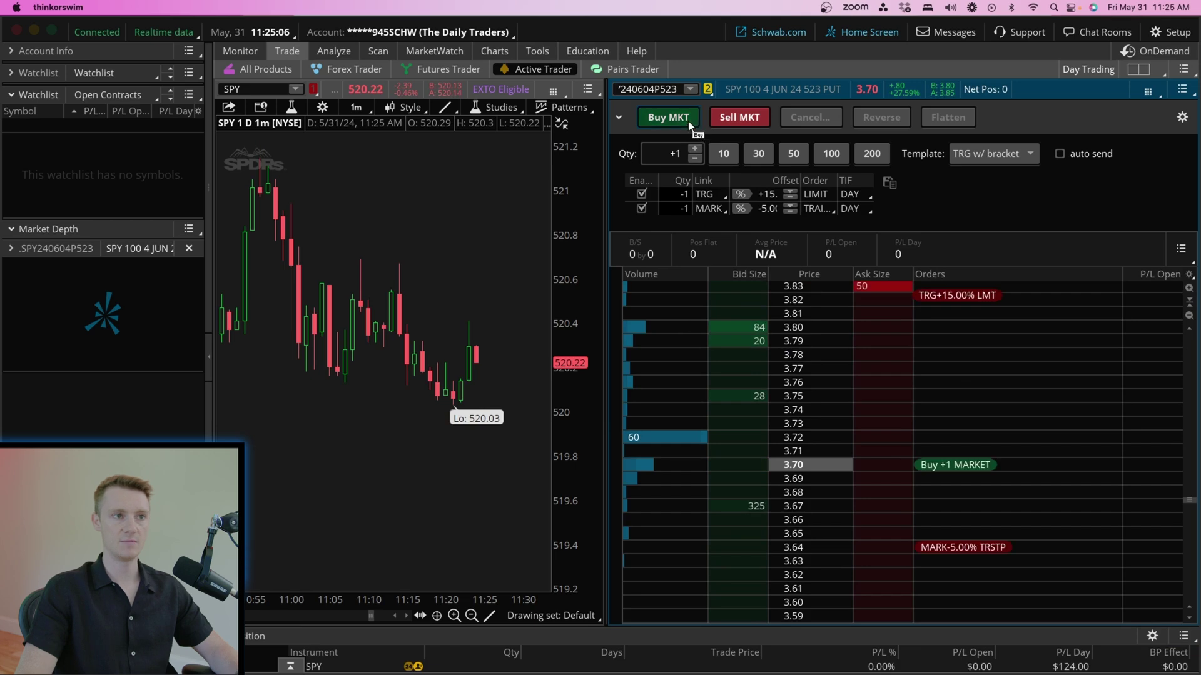
# Buy one SPY 523 put at market, filled at 3.84, and rescale the chart to show the exits.
pyautogui.click(668, 117)
pyautogui.click(1147, 652)
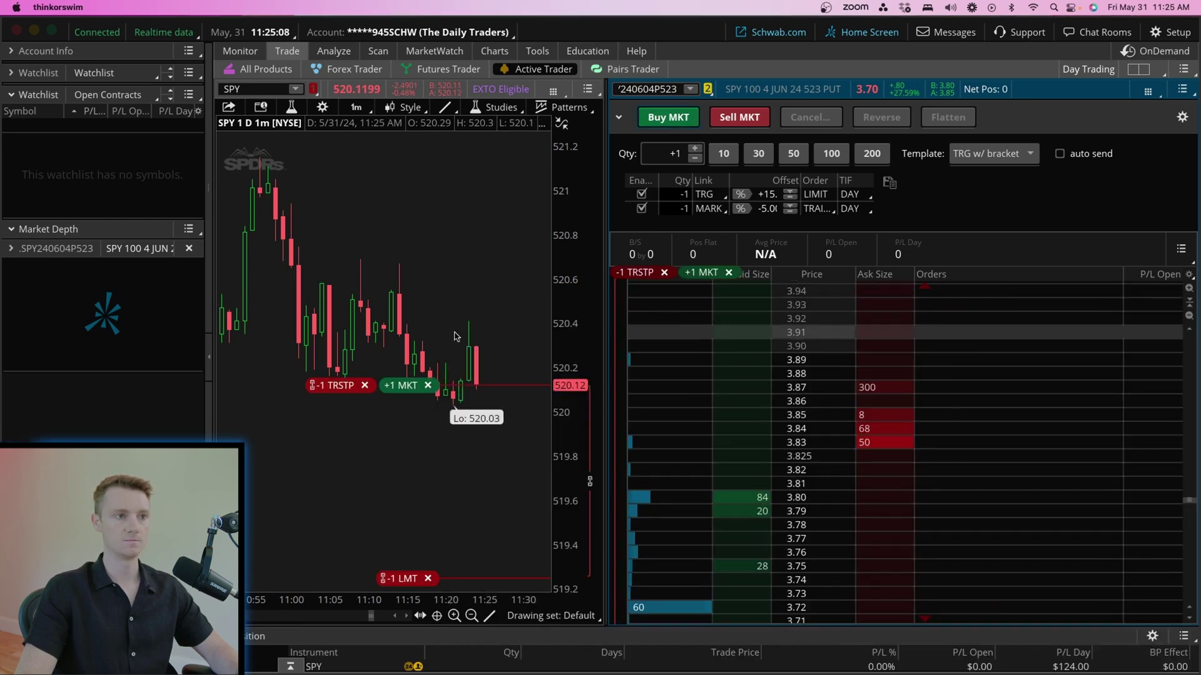
pyautogui.moveTo(432, 375)
pyautogui.mouseDown()
pyautogui.moveTo(486, 375)
pyautogui.moveTo(438, 375)
pyautogui.mouseUp()
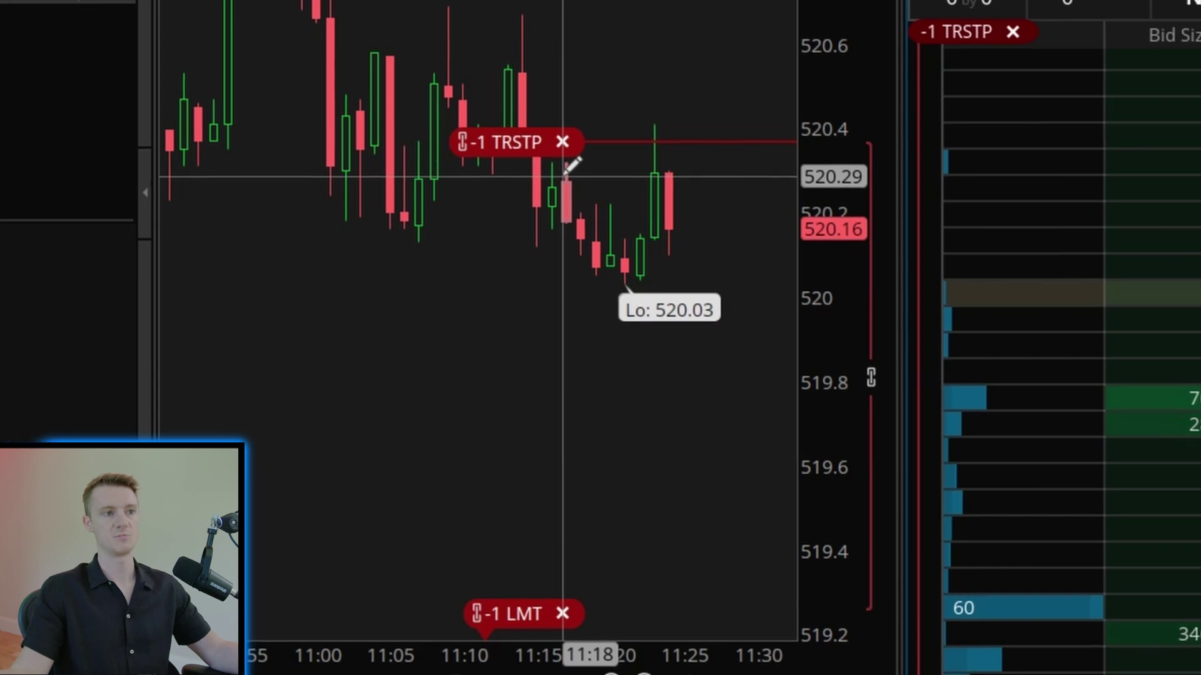
pyautogui.scroll(-2, 750, 195)
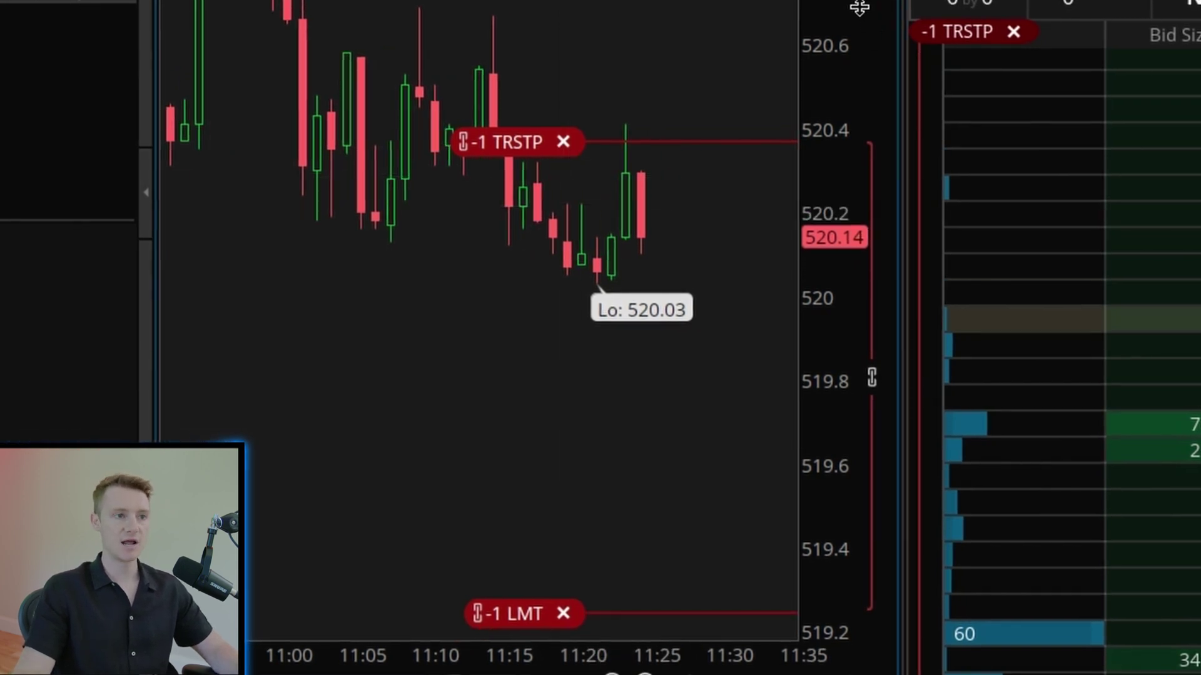
pyautogui.moveTo(859, 7); pyautogui.dragTo(807, 264)
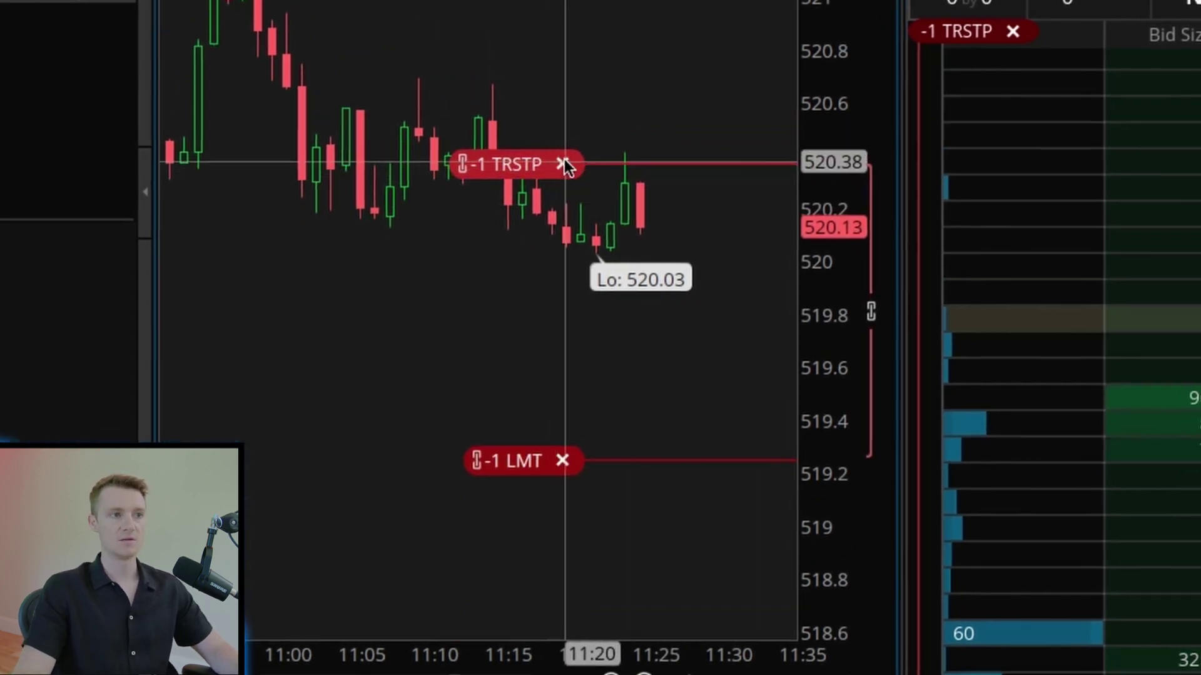